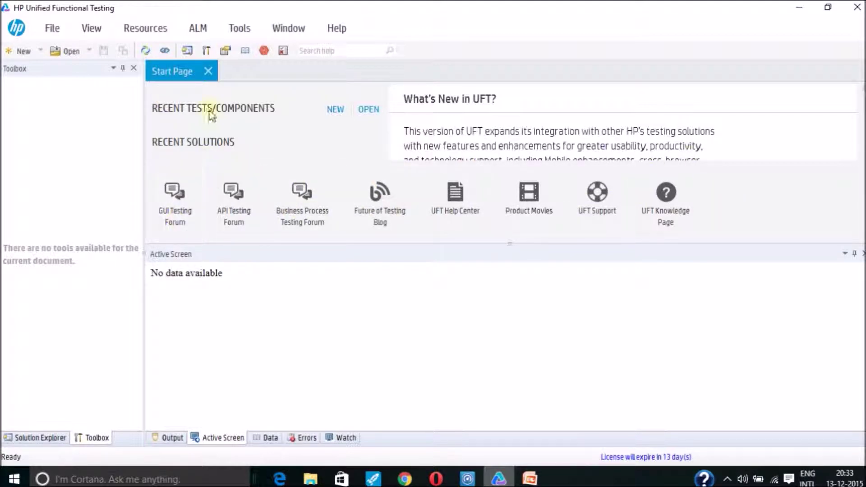
left_click(197, 228)
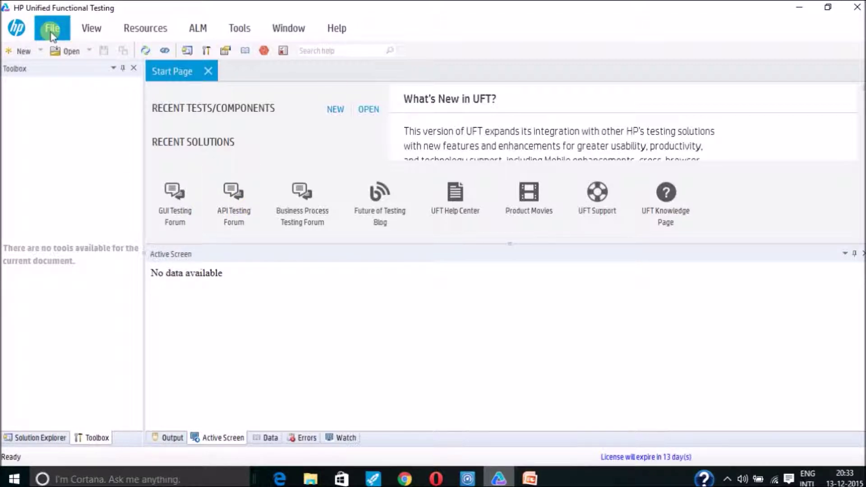
left_click(40, 53)
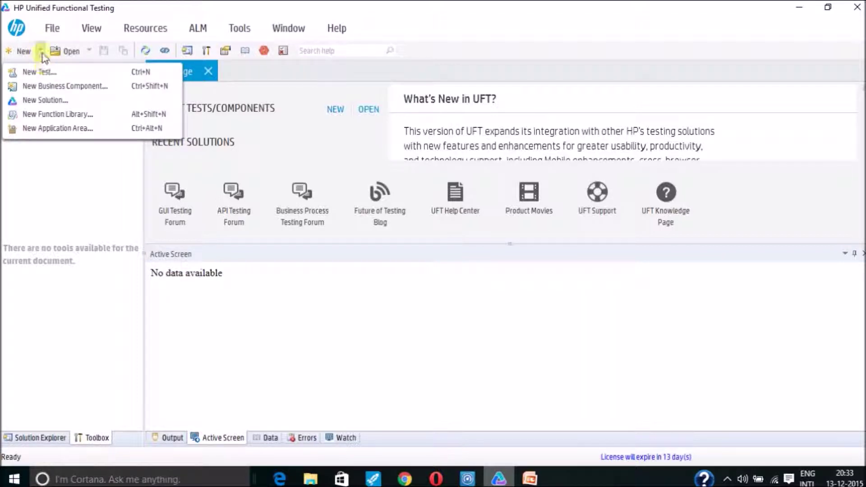
left_click(37, 177)
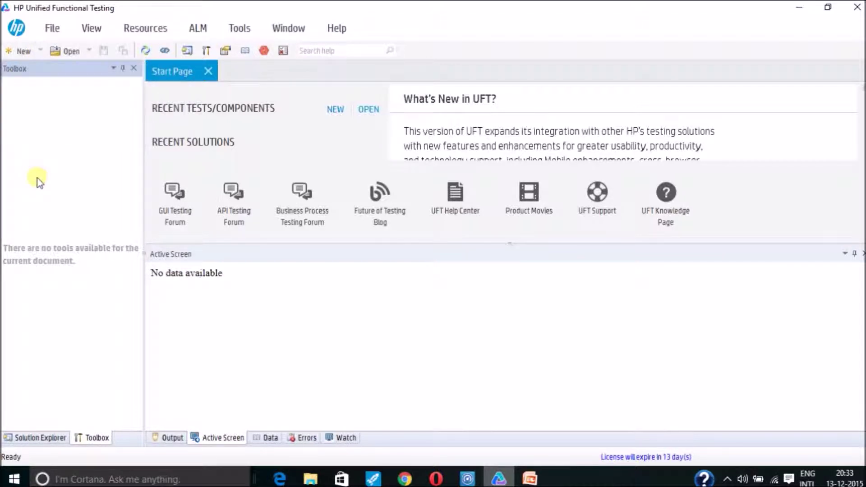
Start a new test, go through the API Test, Business Process Test and Business Process Flow types, and select GUI Test.
left_click(40, 52)
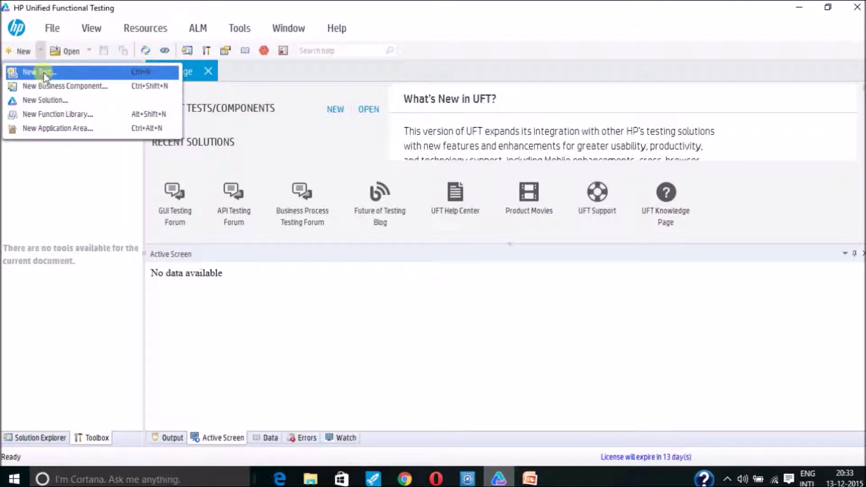
left_click(45, 75)
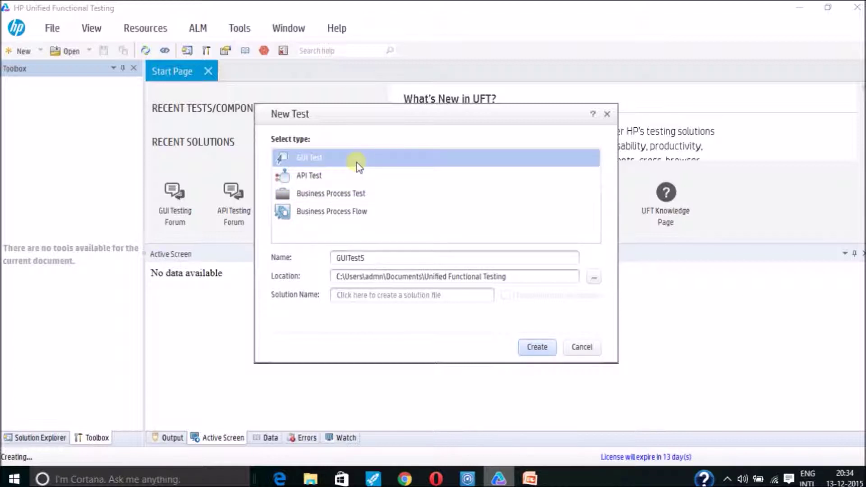
left_click(355, 176)
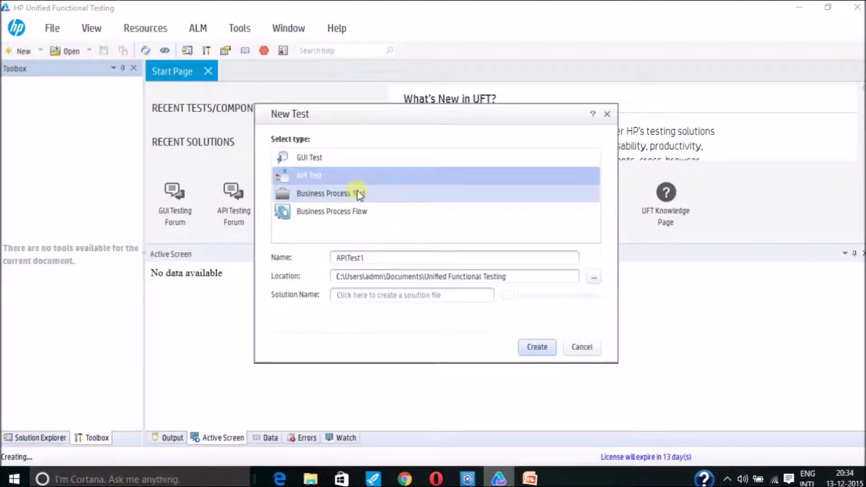
left_click(360, 194)
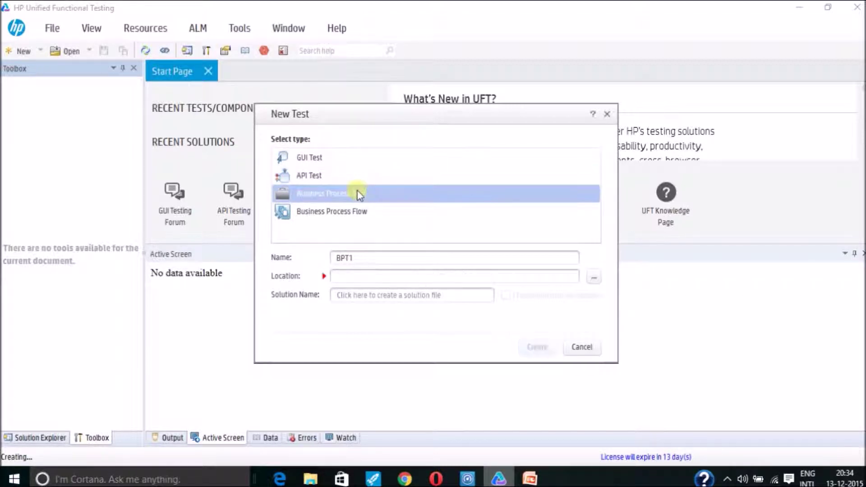
left_click(356, 216)
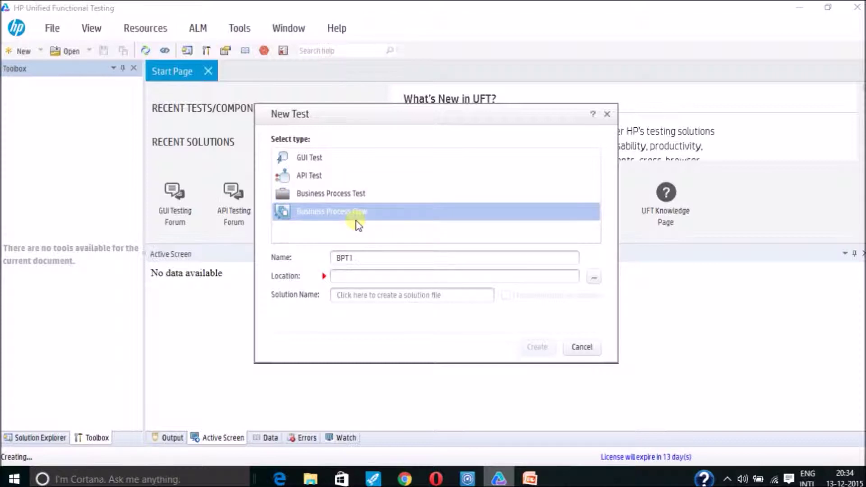
key("Up")
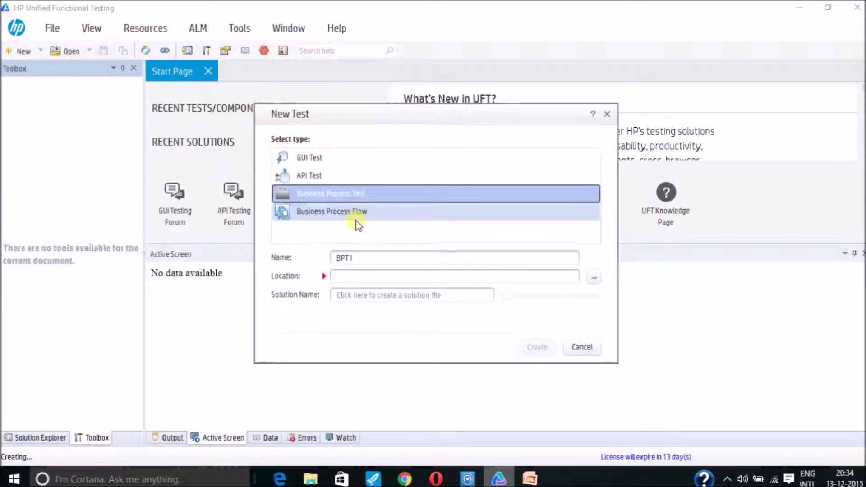
key("Down")
key("Up")
key("Up")
key("Up")
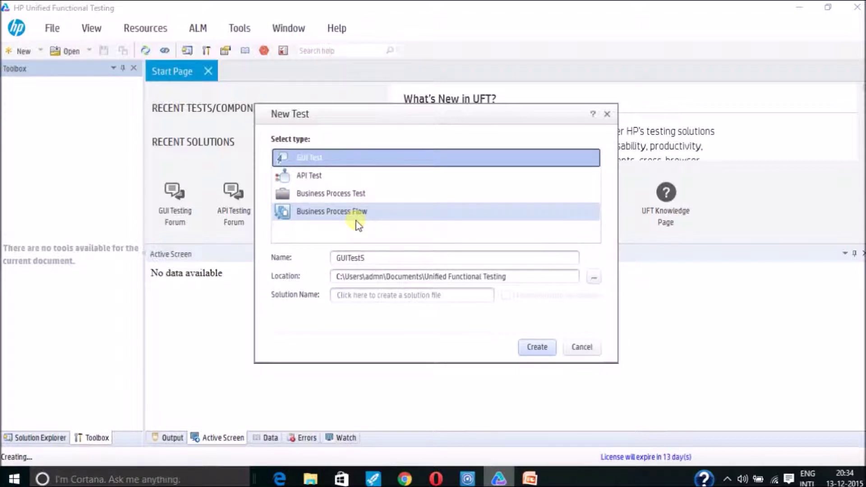
Name the GUI test SimpleTest and create it in the Unified Functional Testing documents folder.
double_click(410, 262)
type("Sim[")
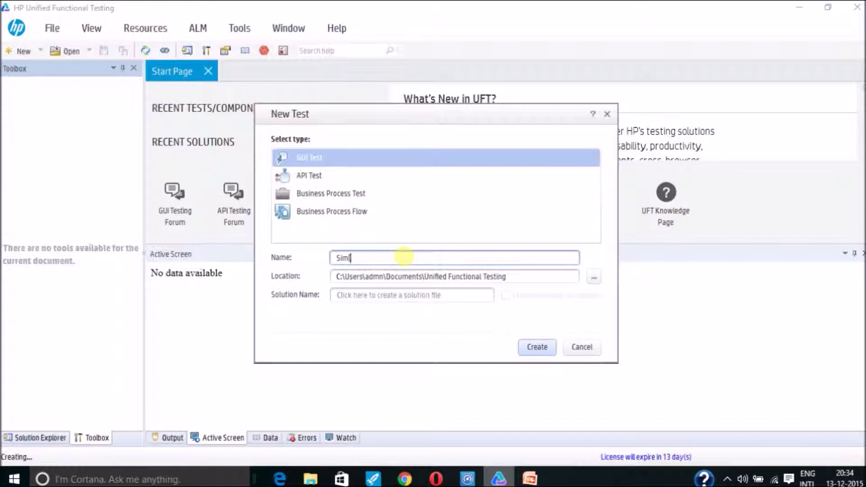
type("e")
key("BackSpace")
key("BackSpace")
type("pleTest")
left_click(525, 280)
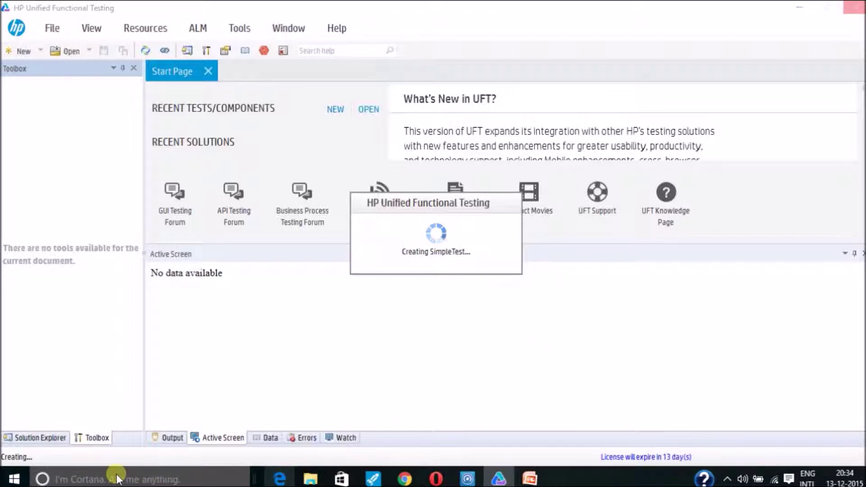
Launch Internet Explorer and accept the Microsoft settings for its home page and search engine.
left_click(55, 480)
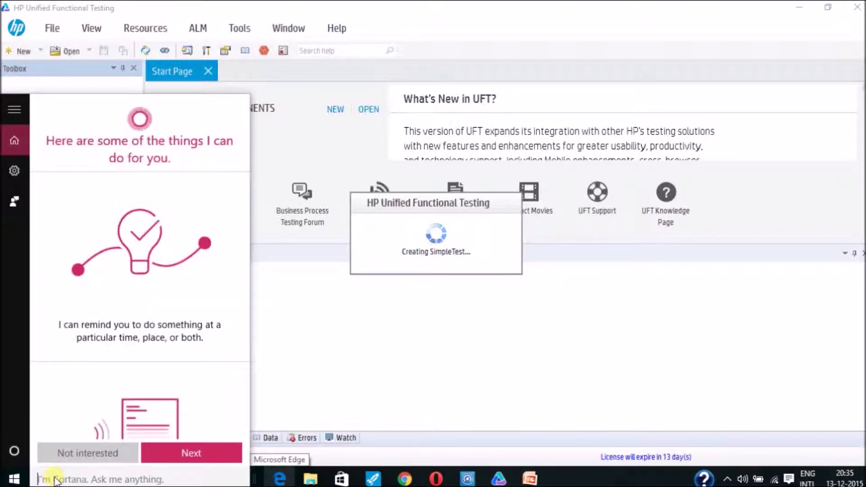
type("i")
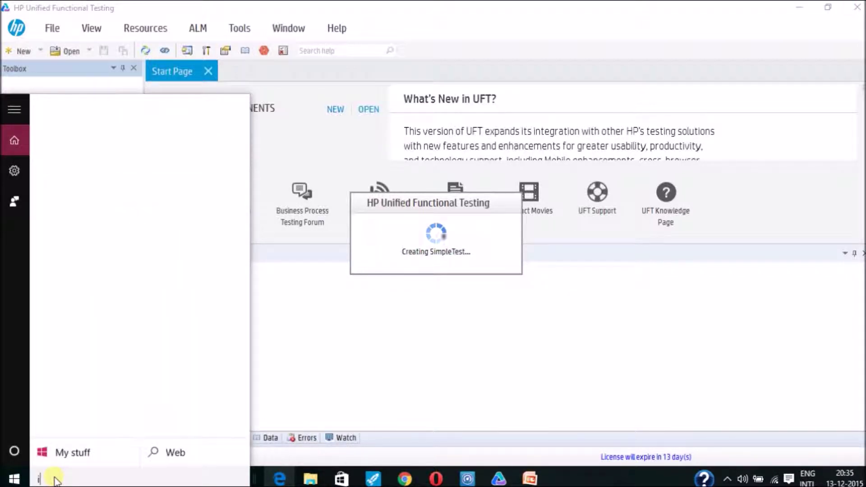
type("nter")
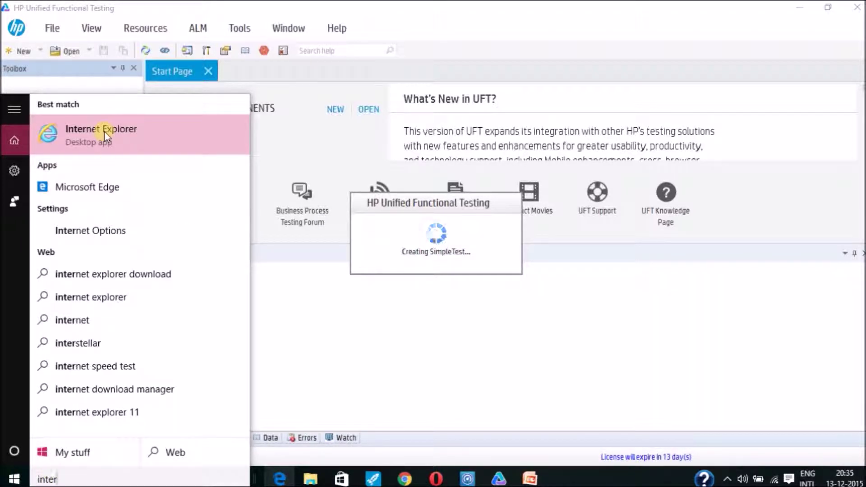
left_click(104, 131)
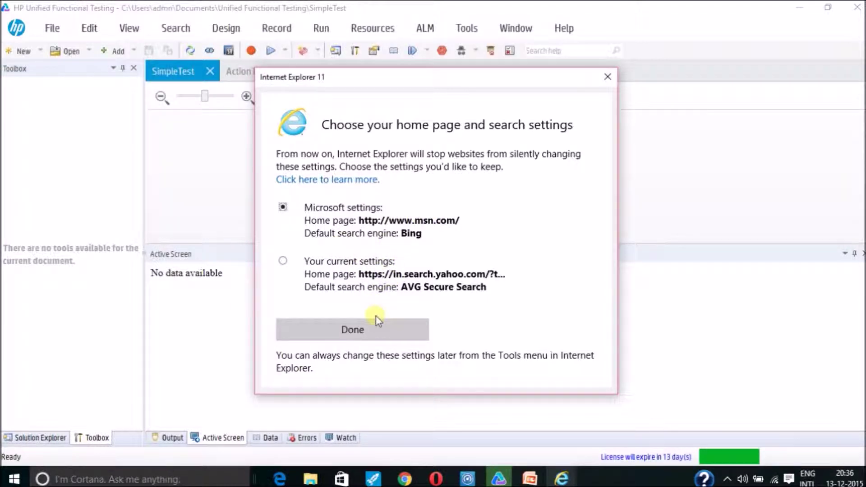
left_click(386, 329)
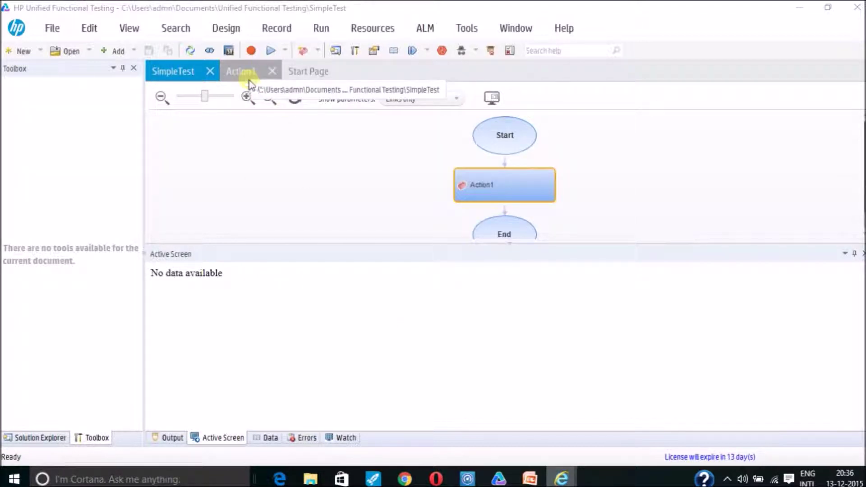
Open the Action1 script of SimpleTest and close the Toolbox so the Solution Explorer takes its place.
left_click(183, 73)
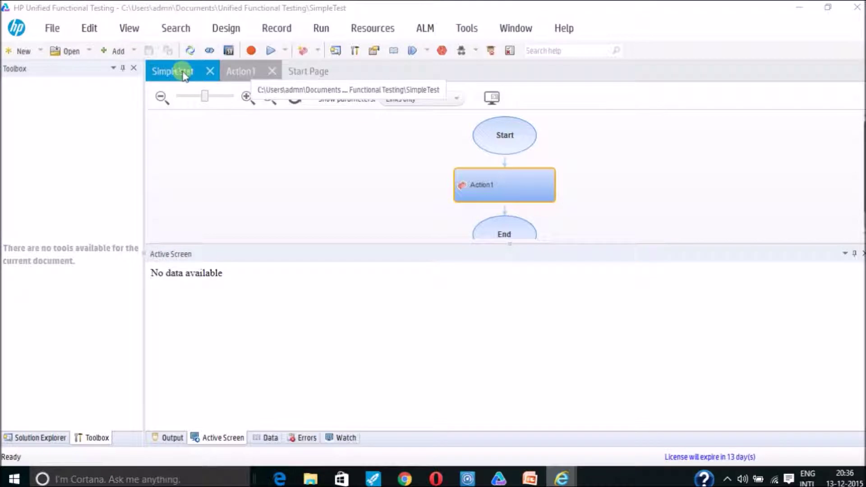
left_click(254, 77)
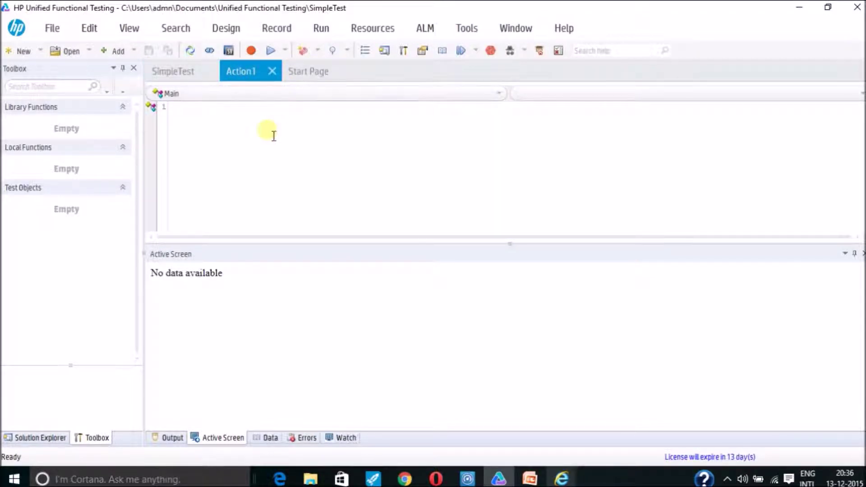
left_click(133, 69)
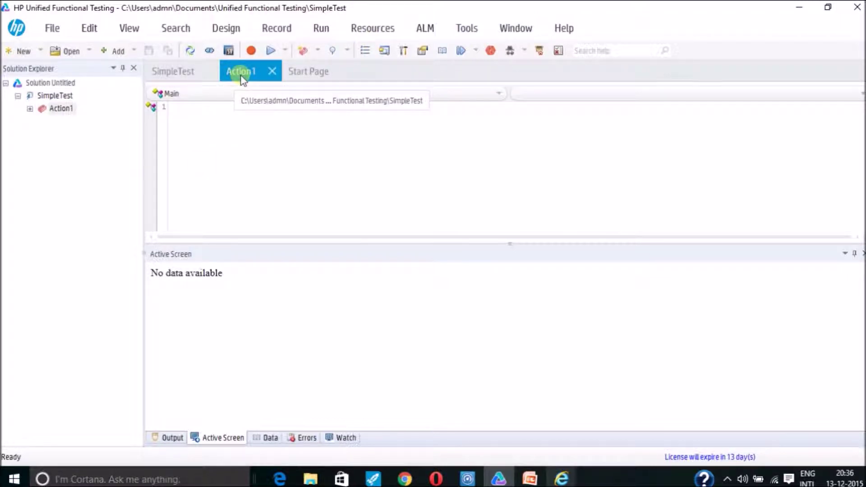
left_click(232, 125)
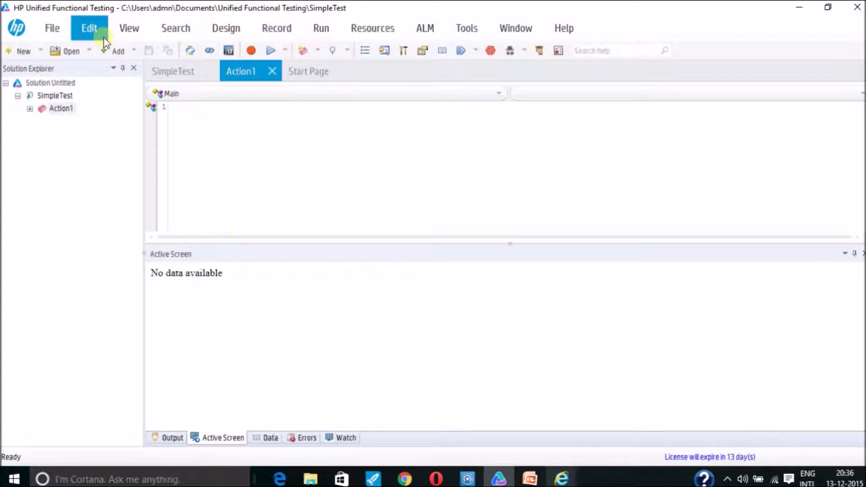
Examine the Output view, the Active Screen and the Action1 sheet of the test data.
left_click(173, 438)
left_click(198, 343)
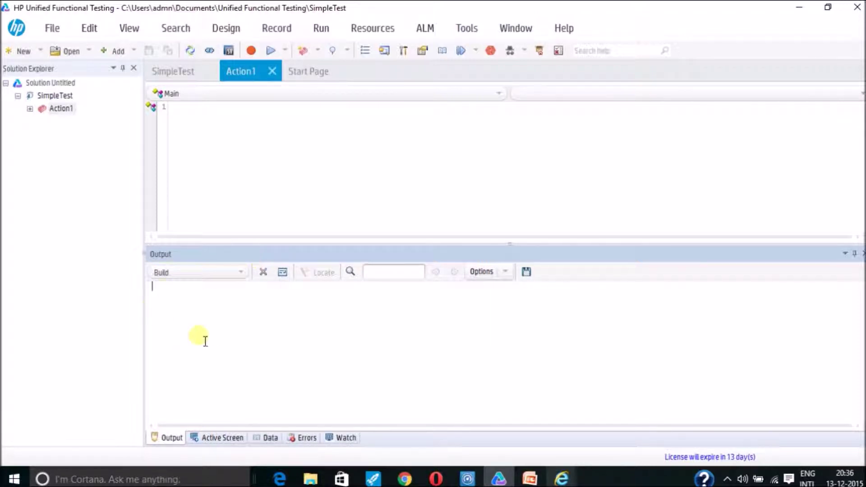
left_click(228, 438)
left_click(217, 140)
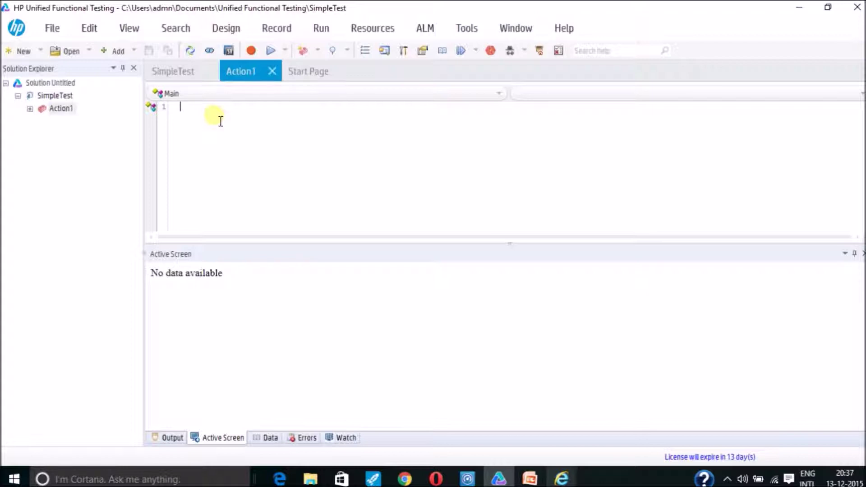
left_click(271, 439)
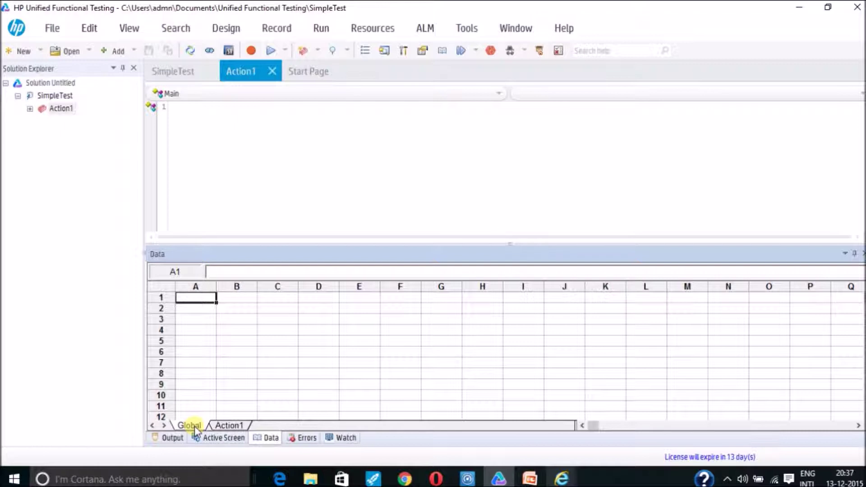
left_click(231, 426)
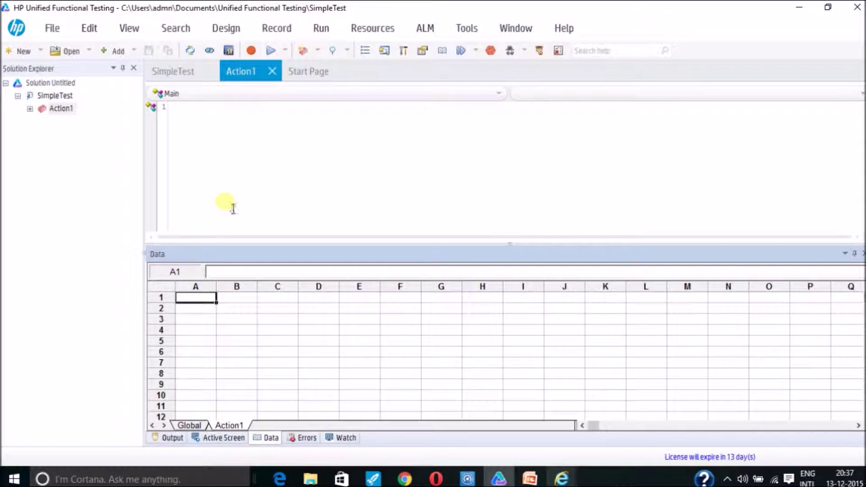
Insert a call to a new reusable action named Action2 at the end of the test.
left_click(261, 166)
right_click(263, 166)
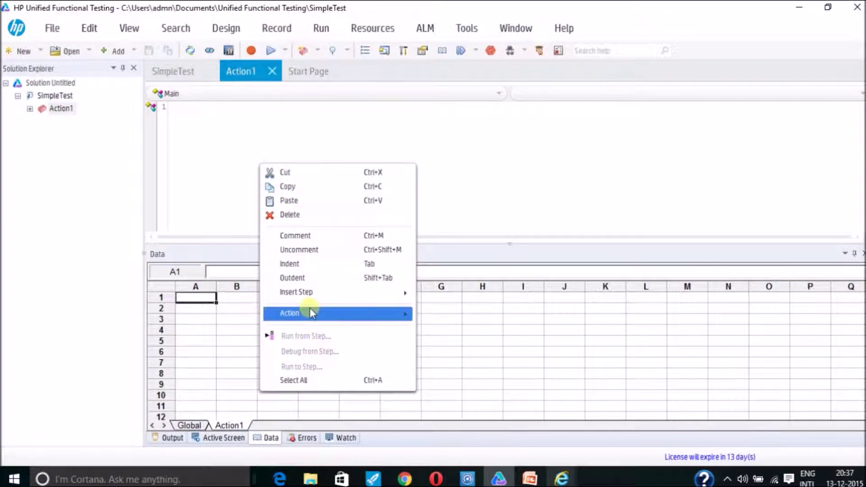
mouse_move(310, 310)
left_click(473, 332)
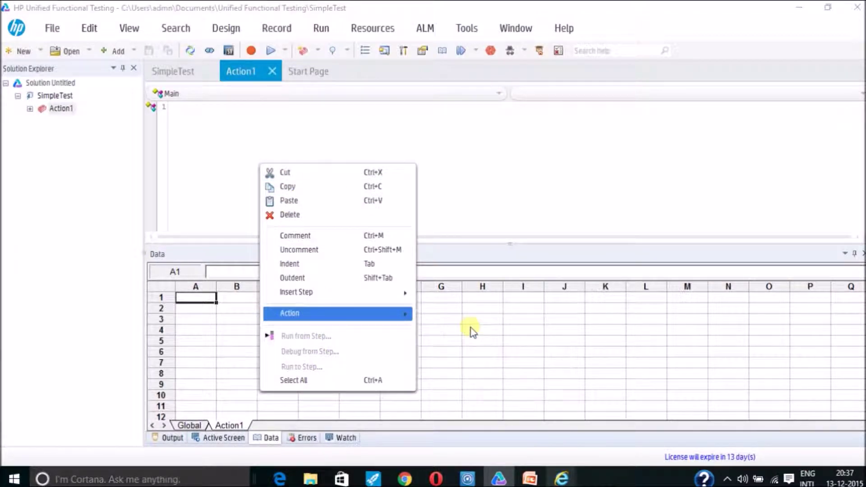
left_click(459, 153)
left_click_drag(459, 153, 389, 152)
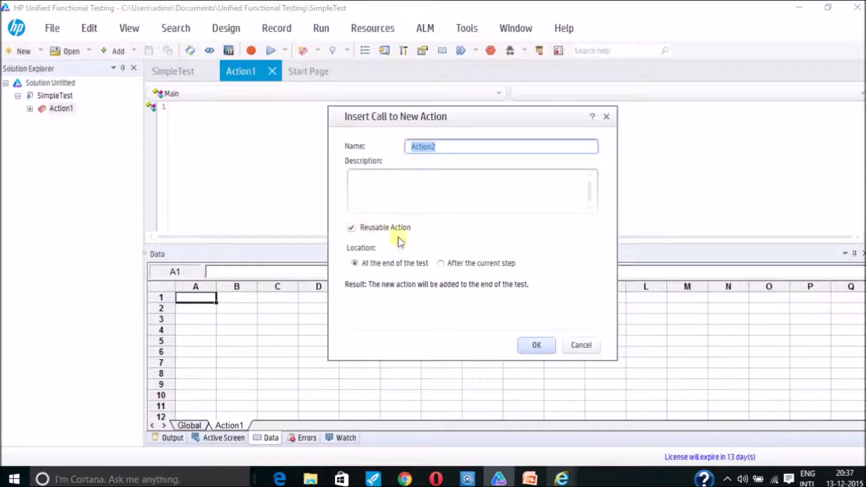
left_click(537, 346)
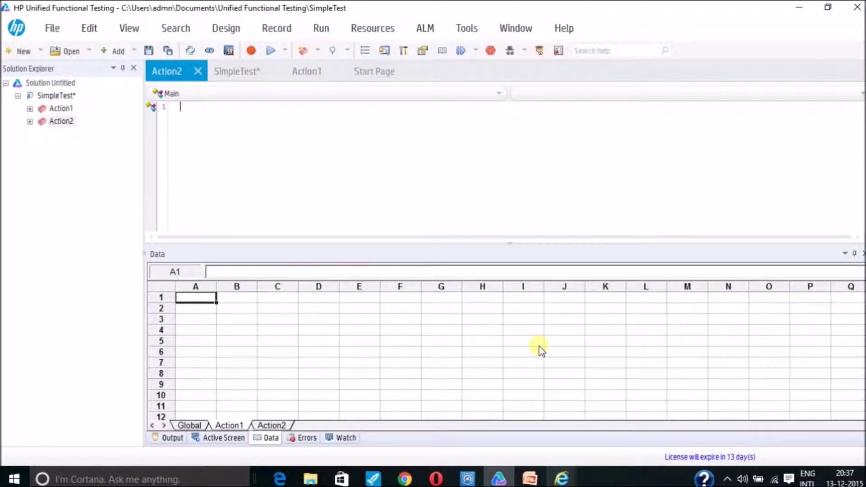
Compare the Action1 and Action2 data sheets and examine the Errors view of the solution.
left_click(270, 426)
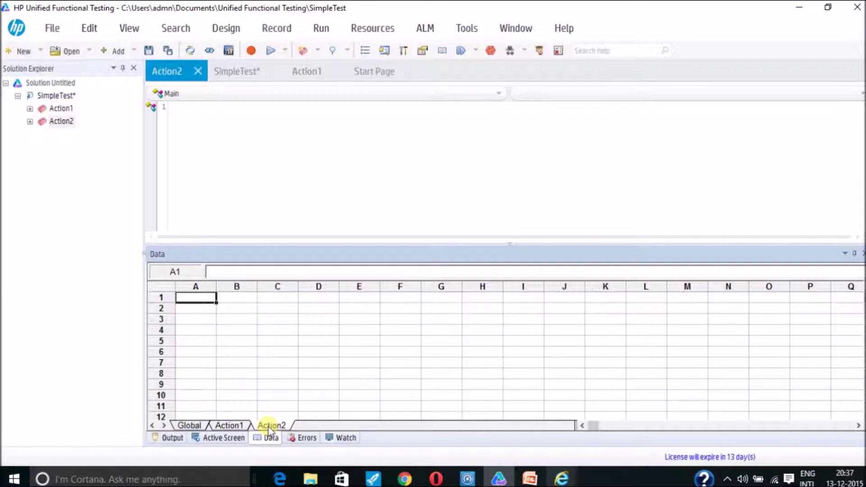
left_click(244, 427)
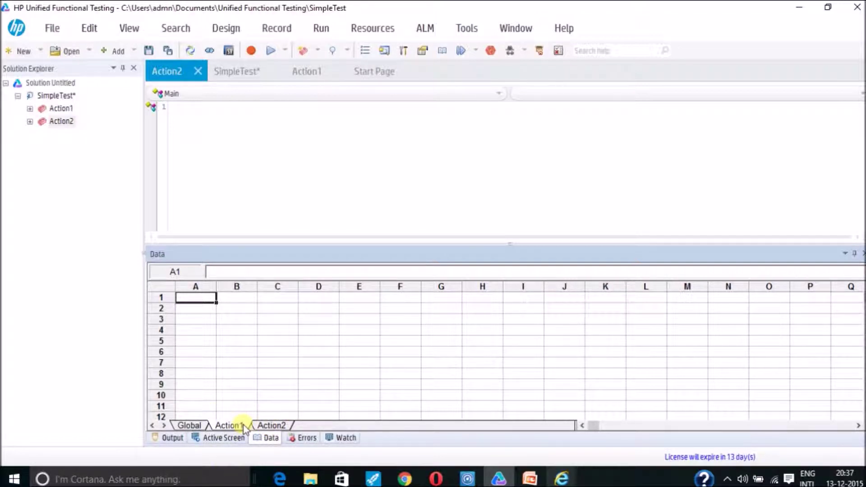
left_click(278, 425)
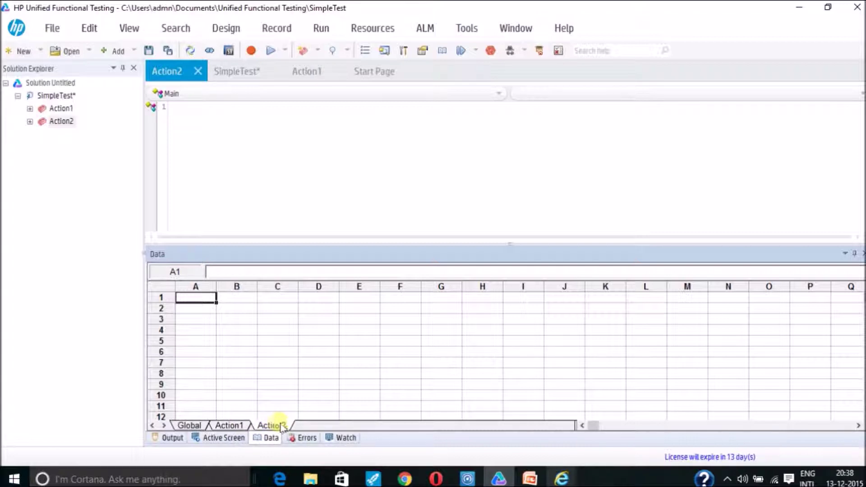
left_click(306, 438)
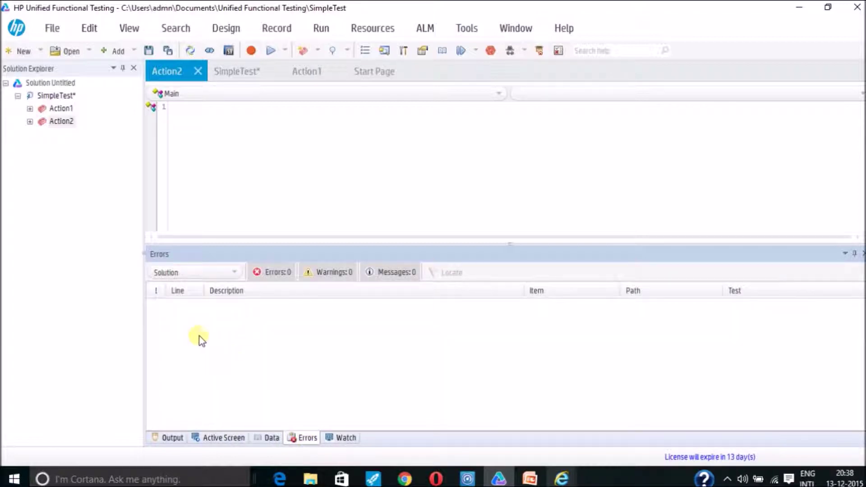
left_click(395, 37)
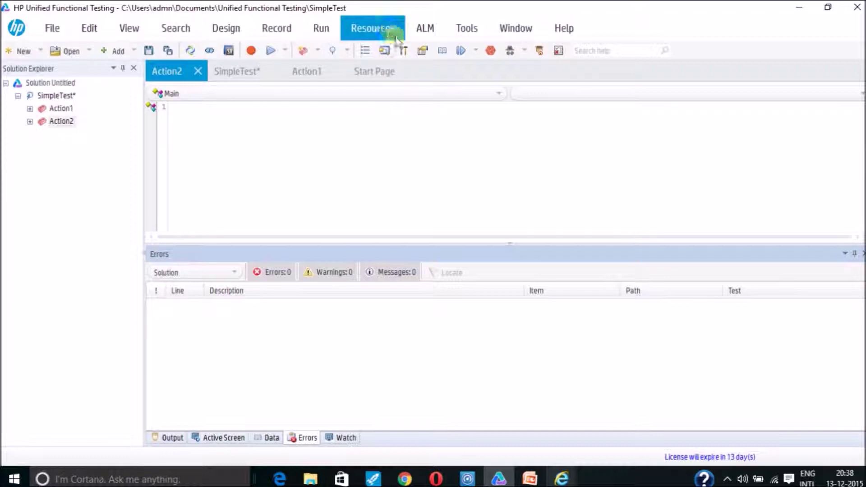
left_click(369, 130)
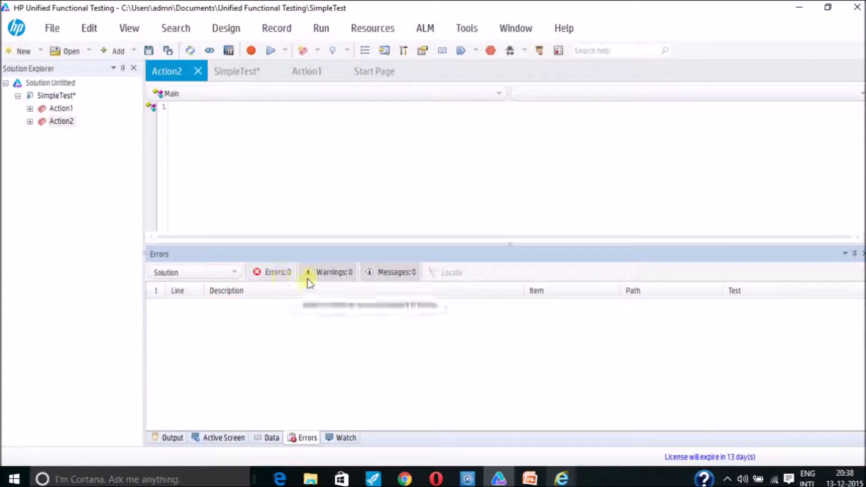
Show the Watch view and look through the solution, SimpleTest and its two actions in the Solution Explorer.
left_click(352, 439)
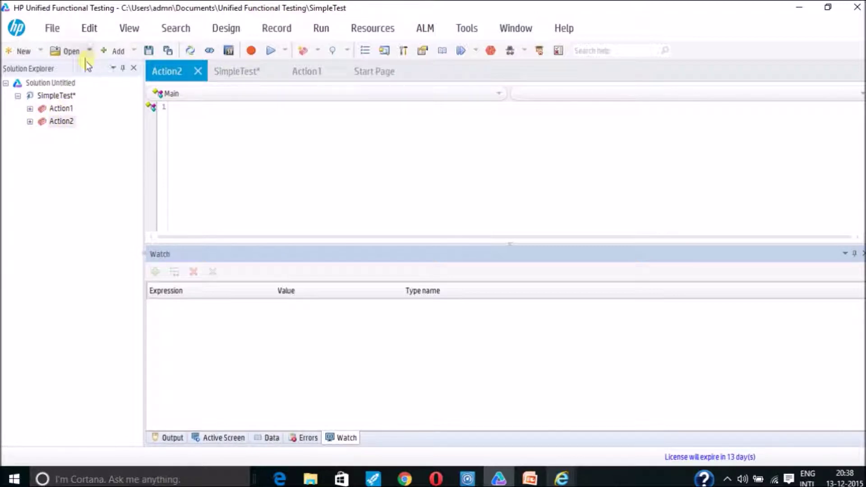
left_click(66, 83)
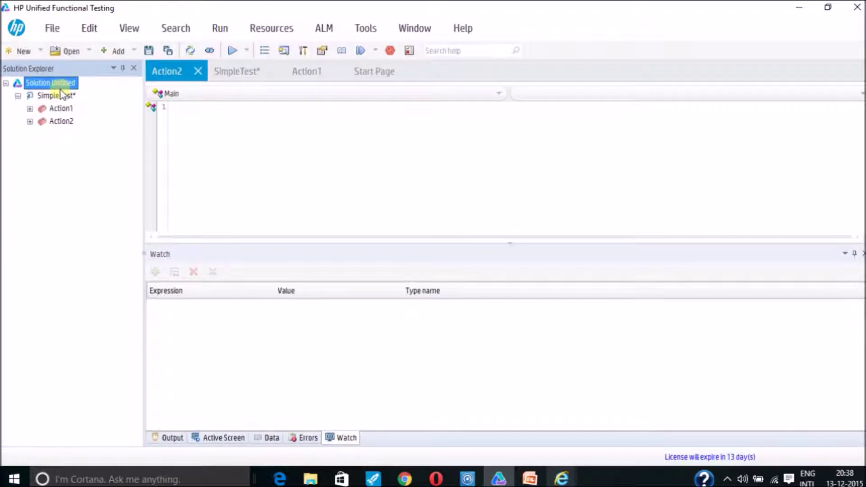
left_click(67, 97)
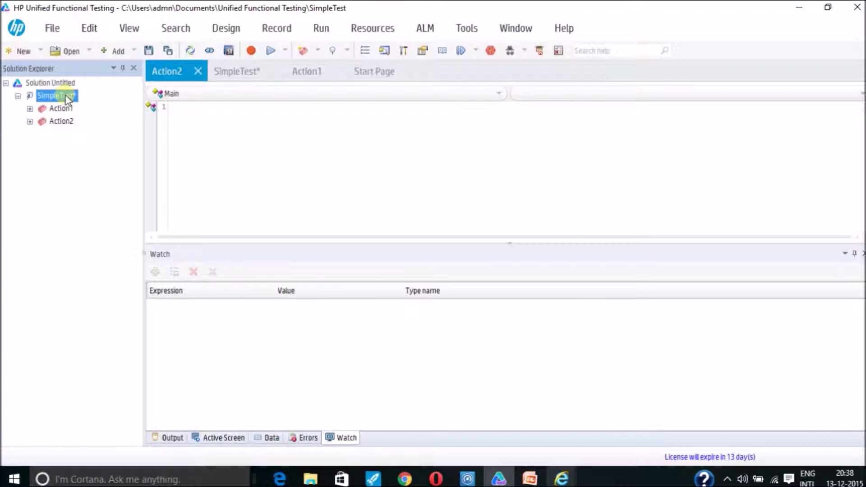
left_click(65, 109)
left_click(66, 122)
left_click(62, 109)
Examine the kinds of documents that can be created, such as tests, business components, solutions and function libraries.
left_click(60, 30)
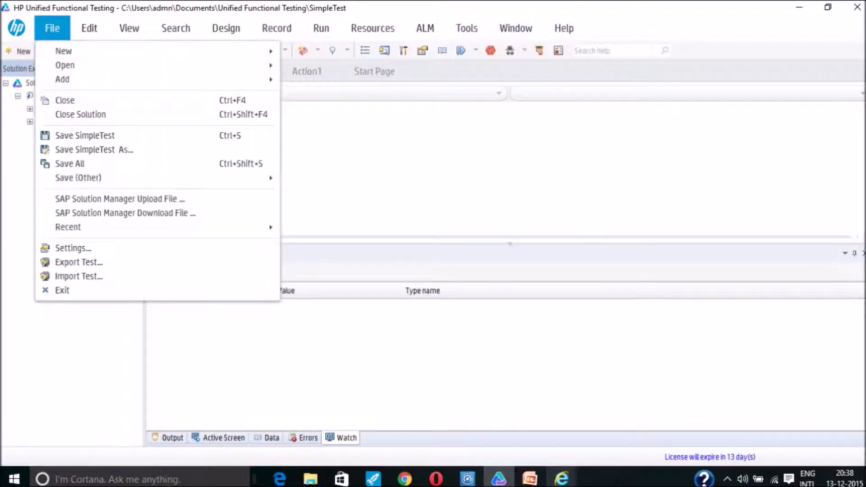
left_click(160, 20)
mouse_move(59, 35)
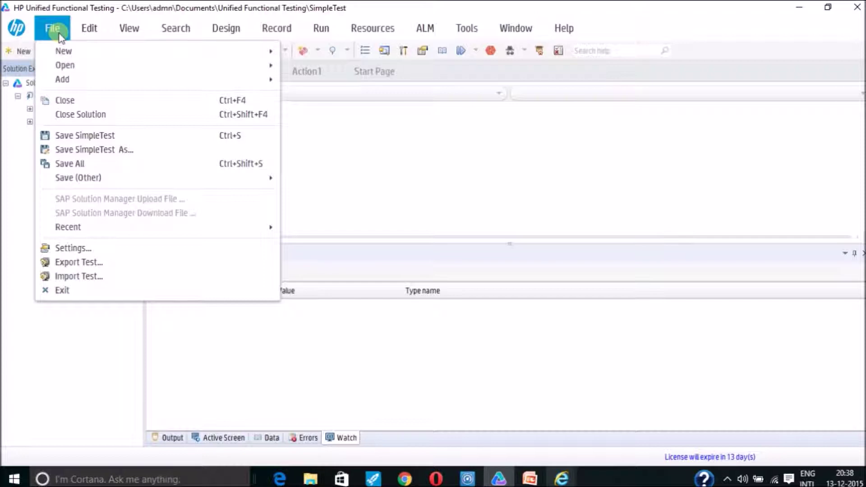
mouse_move(93, 53)
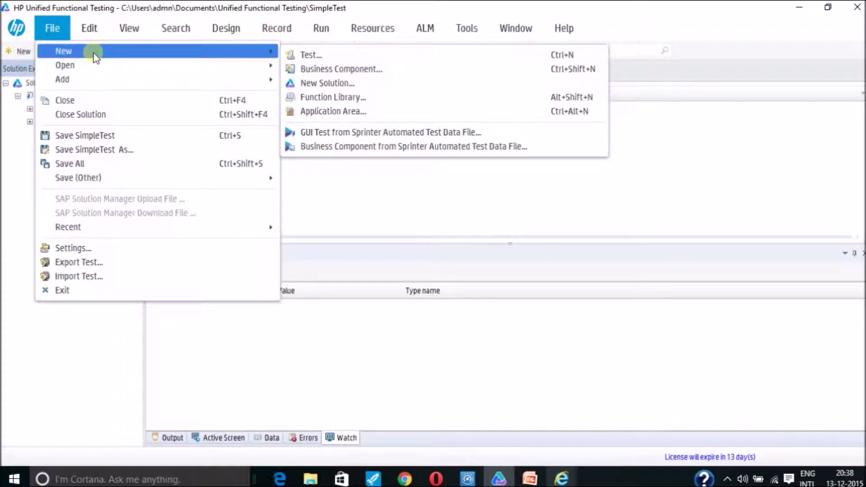
mouse_move(87, 28)
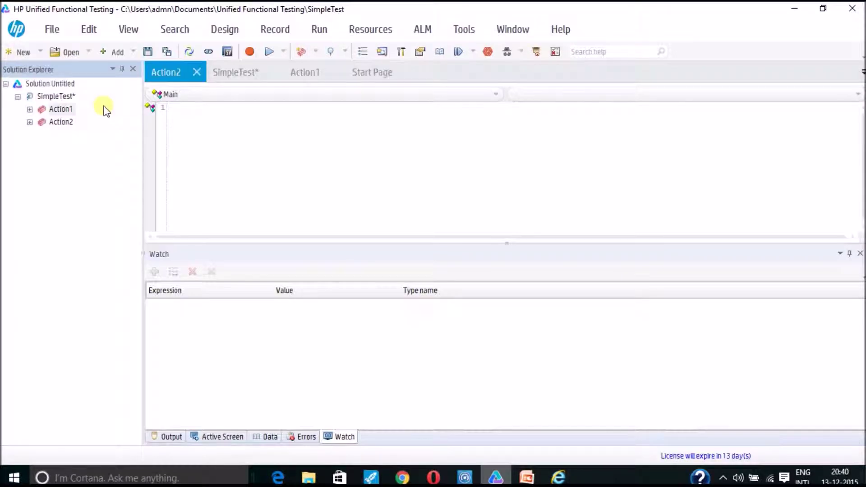
Browse the file system for an existing test to open, and cancel without opening one.
left_click(49, 31)
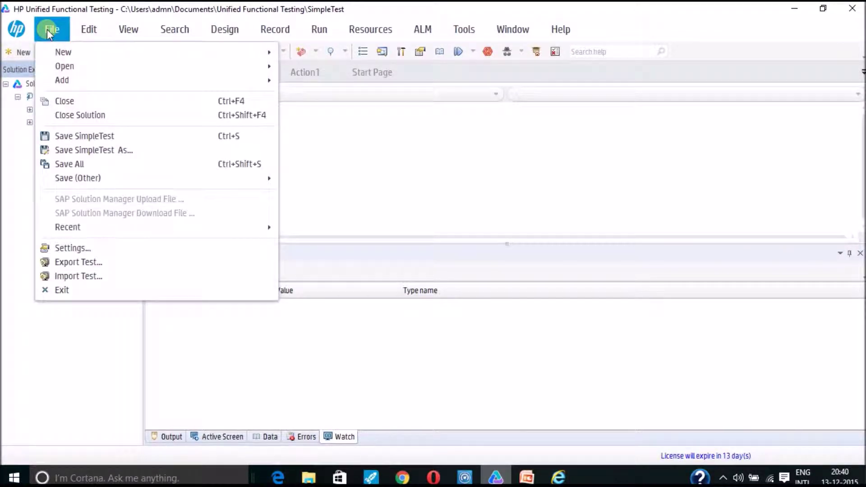
left_click(66, 67)
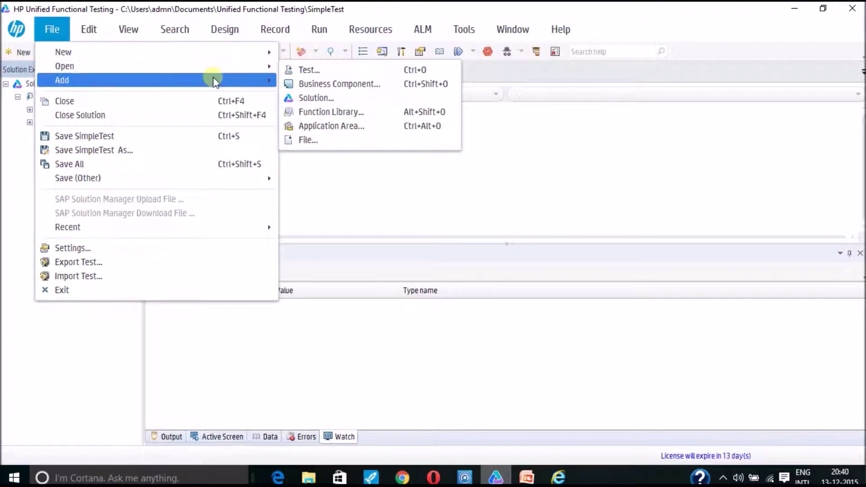
left_click(293, 71)
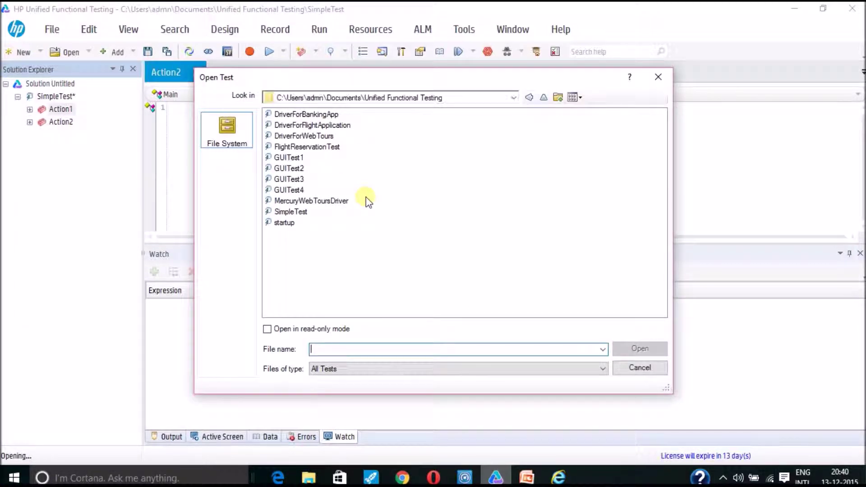
left_click(238, 131)
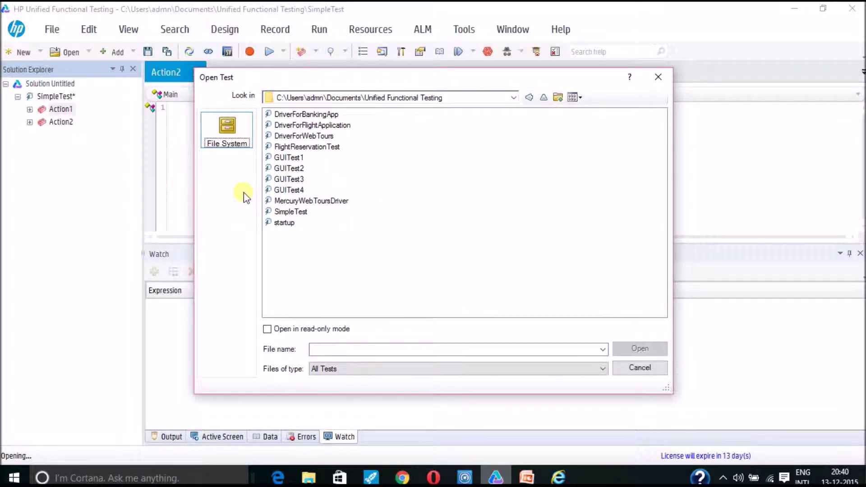
left_click(648, 368)
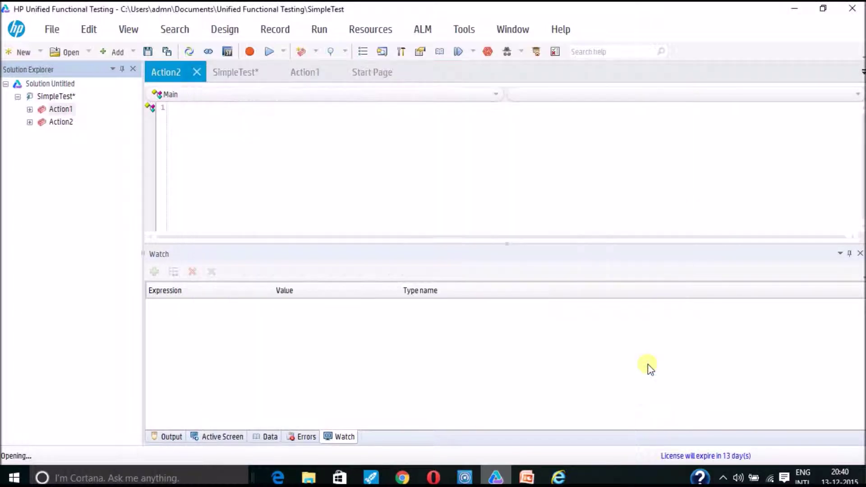
Examine the file commands for opening, adding and saving documents and the list of recent tests.
left_click(52, 30)
mouse_move(75, 66)
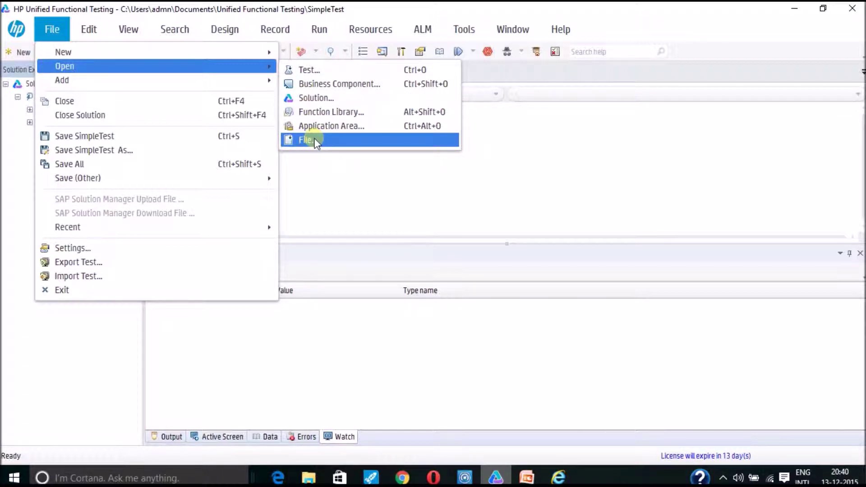
left_click(50, 29)
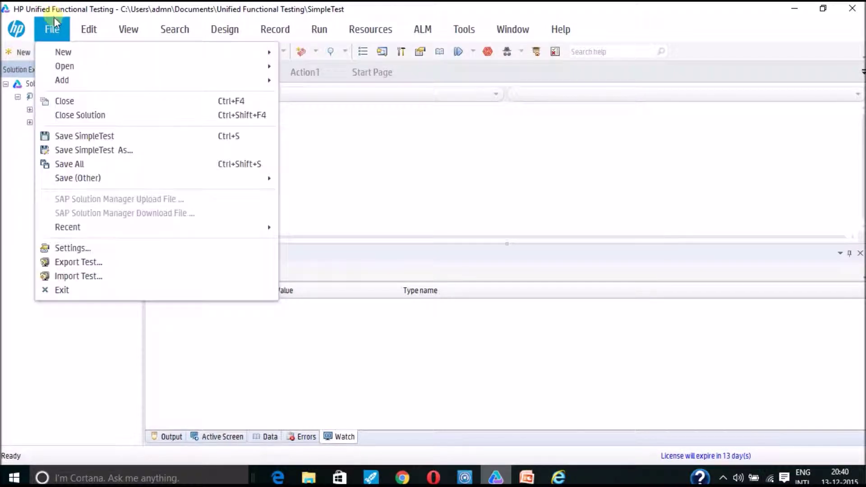
mouse_move(57, 82)
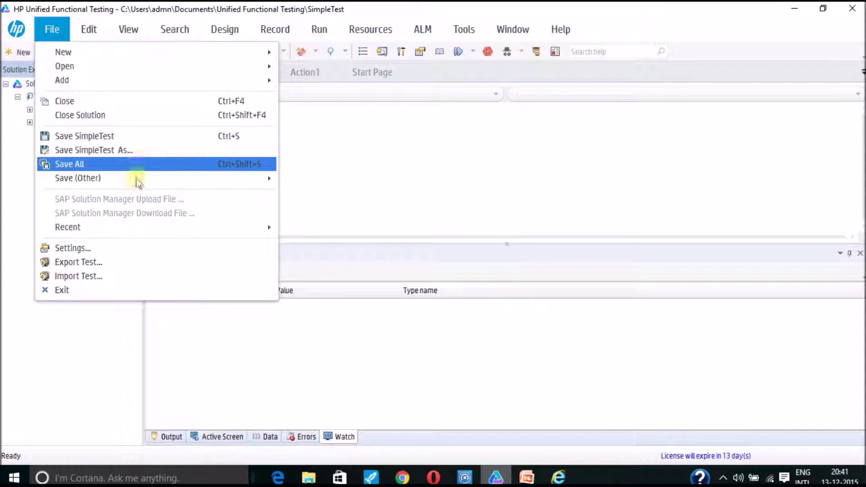
mouse_move(137, 179)
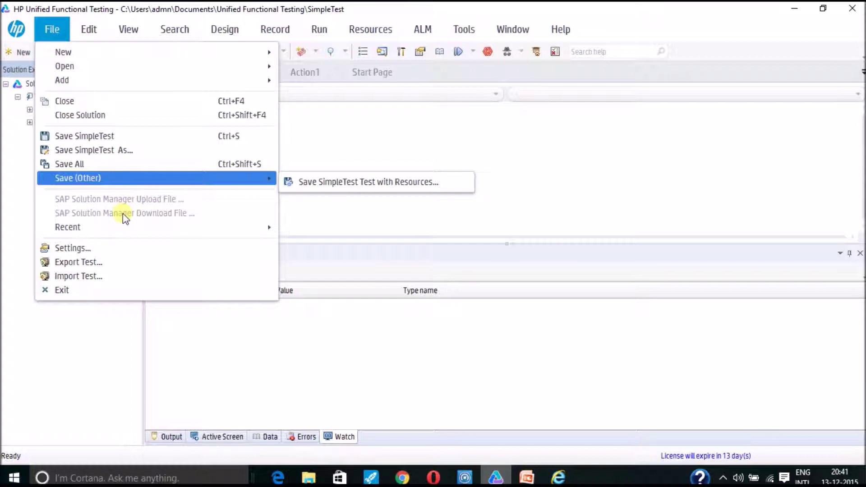
mouse_move(120, 225)
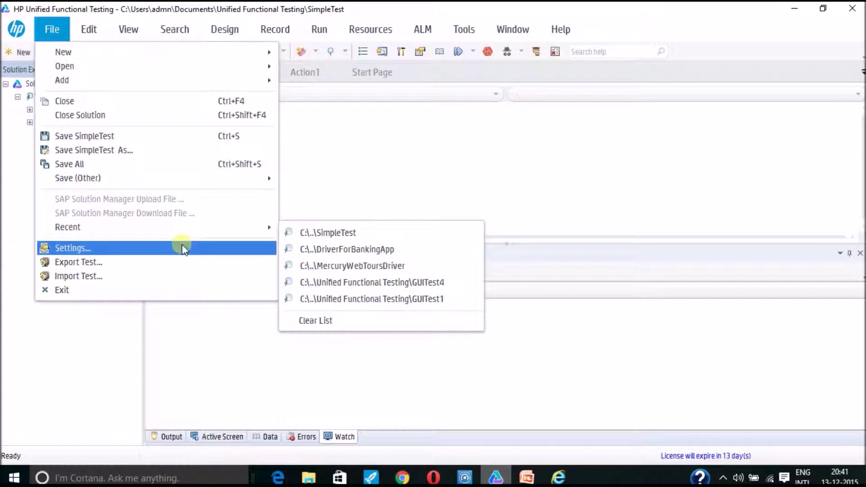
Examine the Properties, Resources, Environment, Java and Web pages of the SimpleTest test settings, and cancel without changes.
left_click(182, 246)
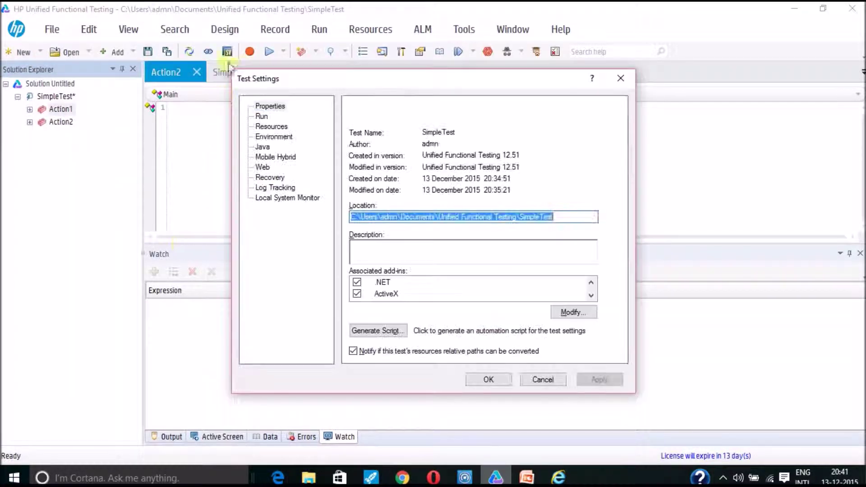
left_click(269, 108)
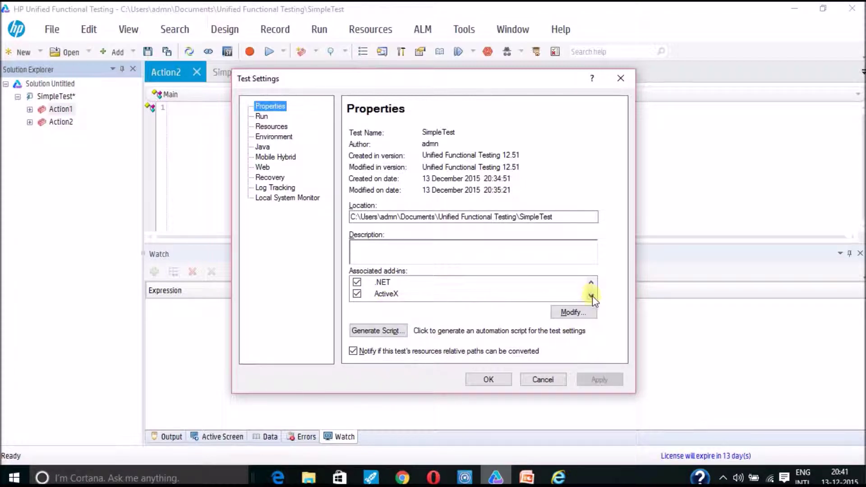
left_click(279, 127)
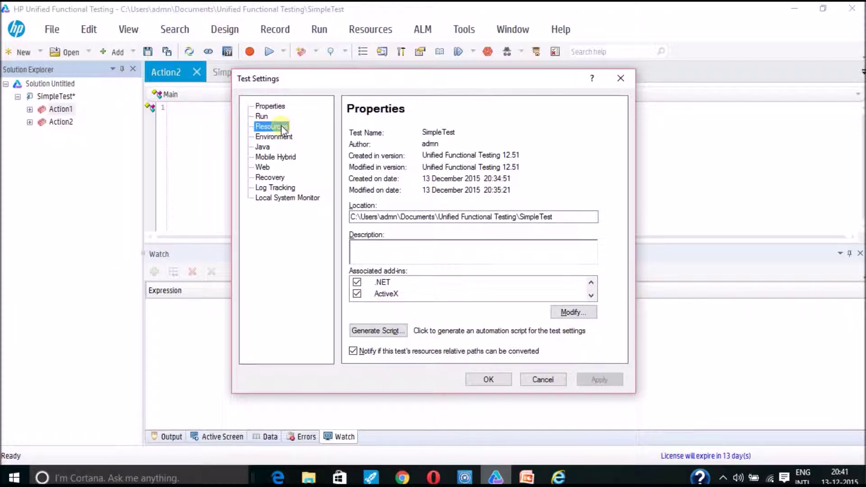
left_click(285, 136)
left_click(266, 148)
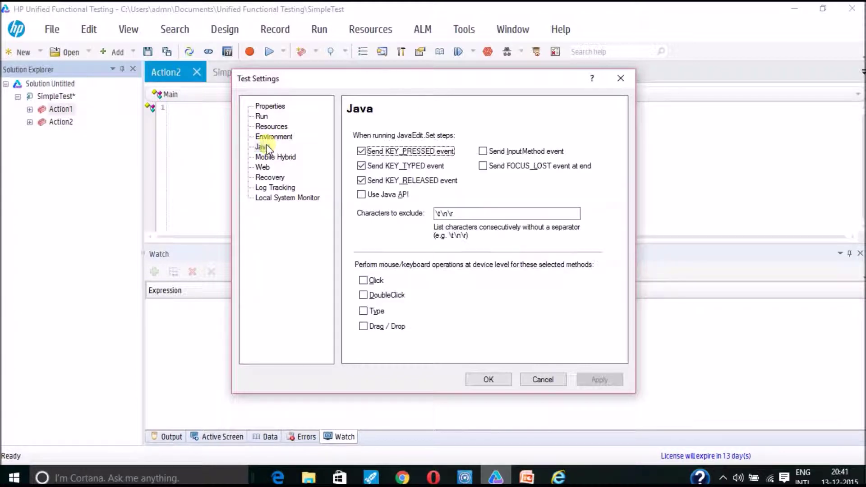
left_click(262, 167)
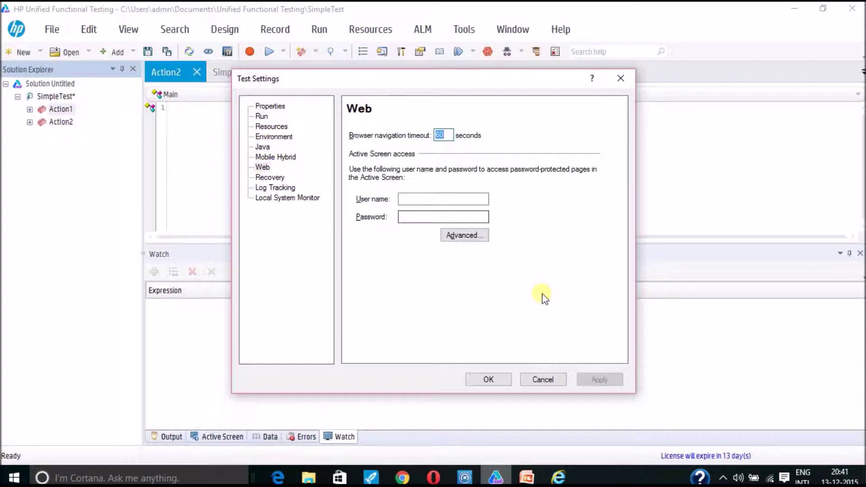
left_click(552, 378)
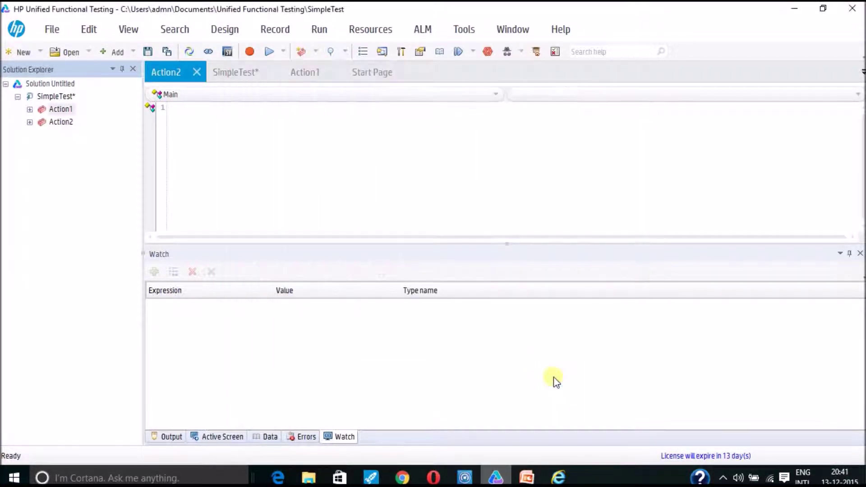
Examine the export, import and exit commands and the editing commands, including formatting and code snippets.
left_click(59, 25)
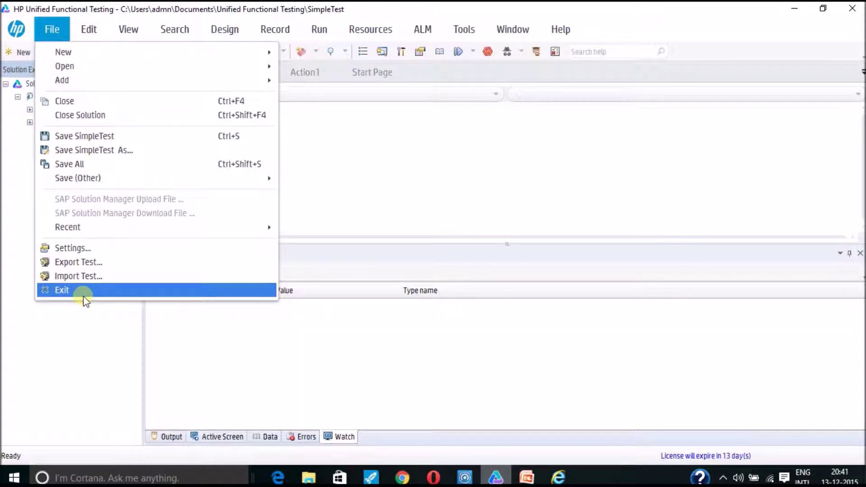
left_click(88, 29)
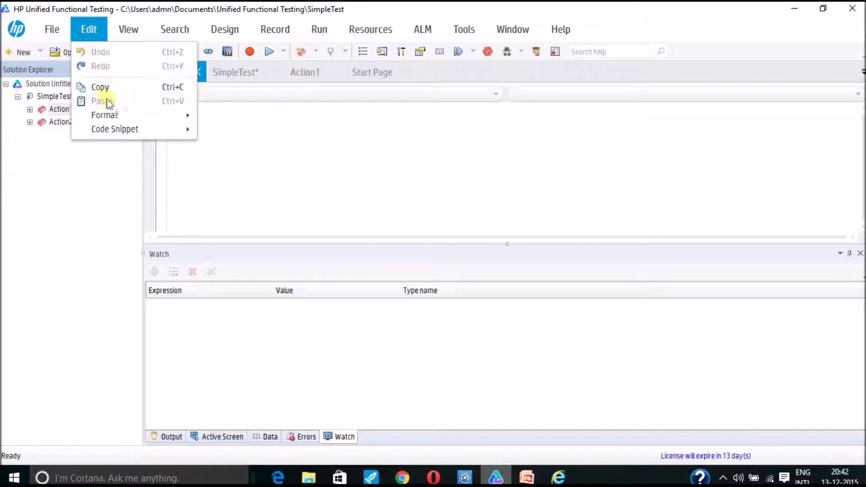
mouse_move(110, 117)
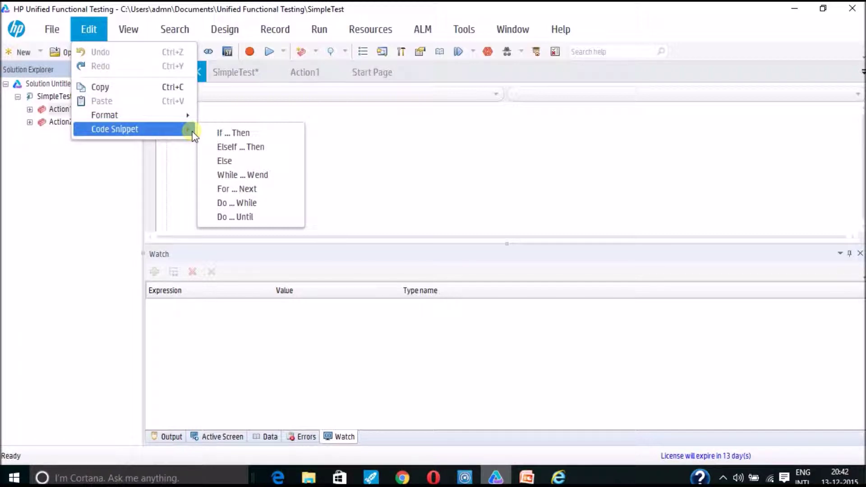
left_click(403, 173)
Show the Toolbox and examine its library functions, local functions and test objects.
left_click(134, 31)
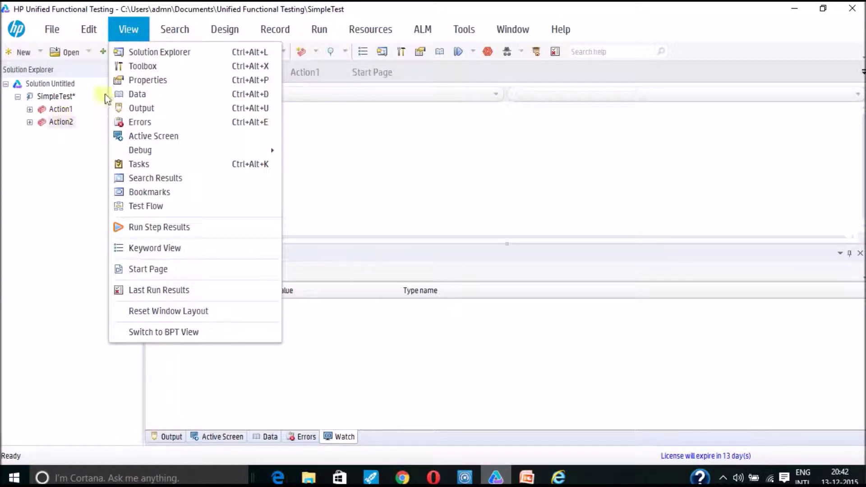
left_click(147, 65)
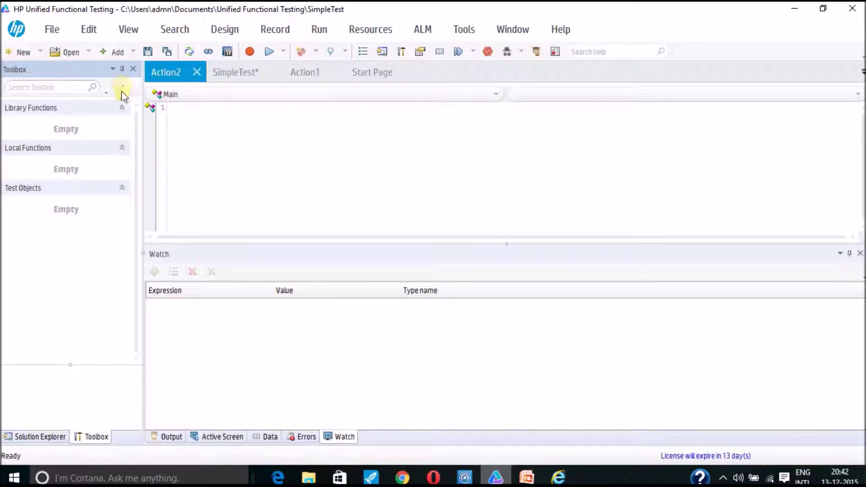
left_click(61, 109)
left_click(61, 108)
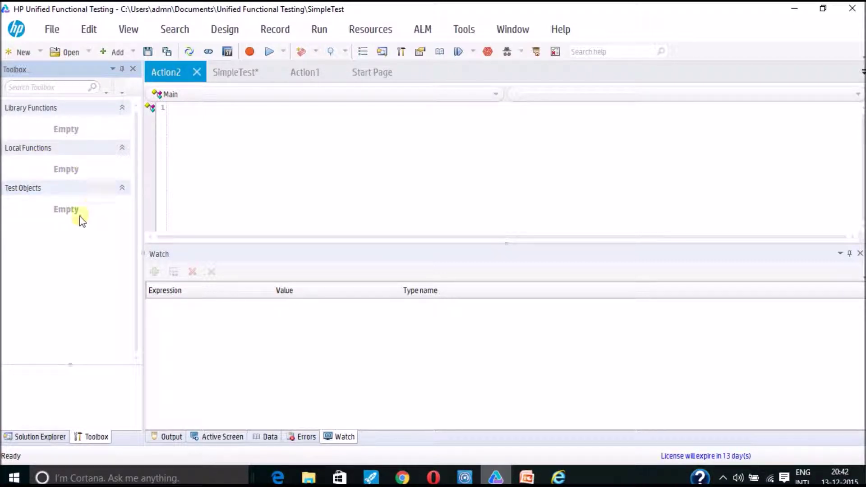
Display the properties of Action2 and close the Toolbox to return to the Solution Explorer.
left_click(137, 29)
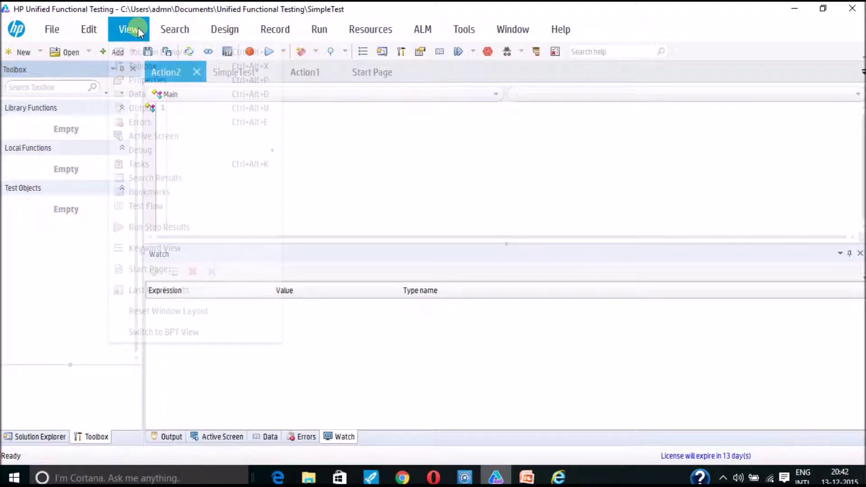
left_click(146, 80)
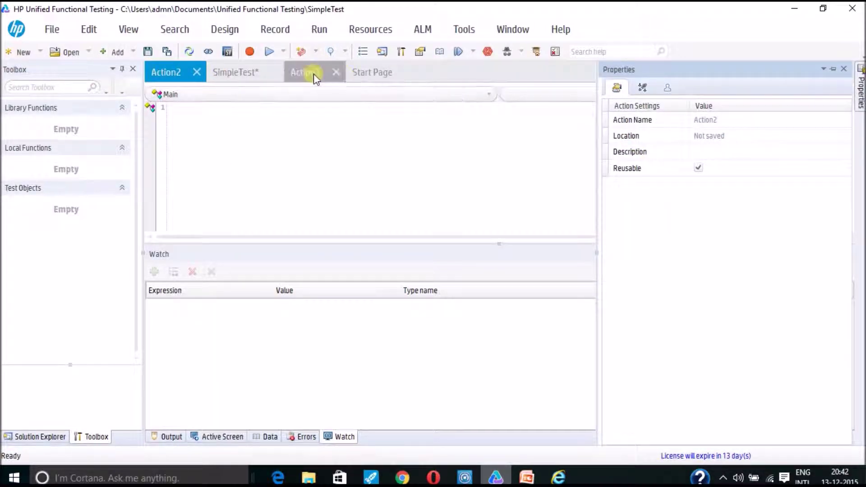
left_click(131, 74)
left_click(133, 69)
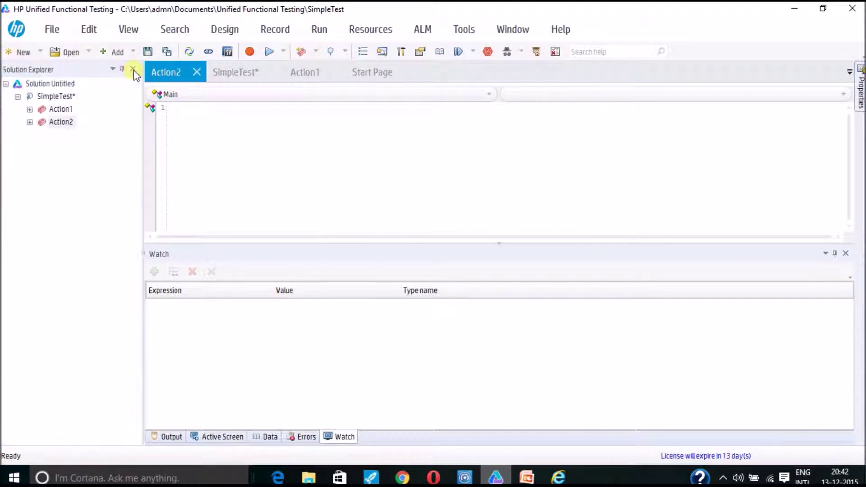
Open the properties of Action1 from the Solution Explorer and examine its location and description.
right_click(63, 109)
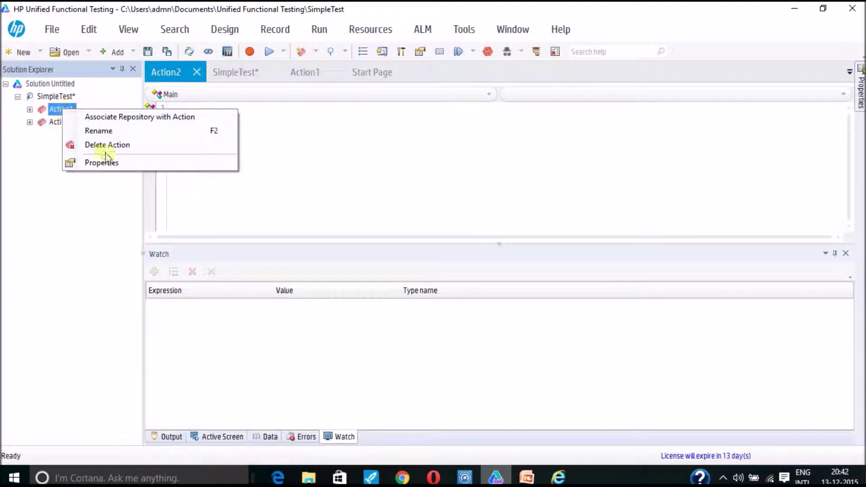
left_click(106, 162)
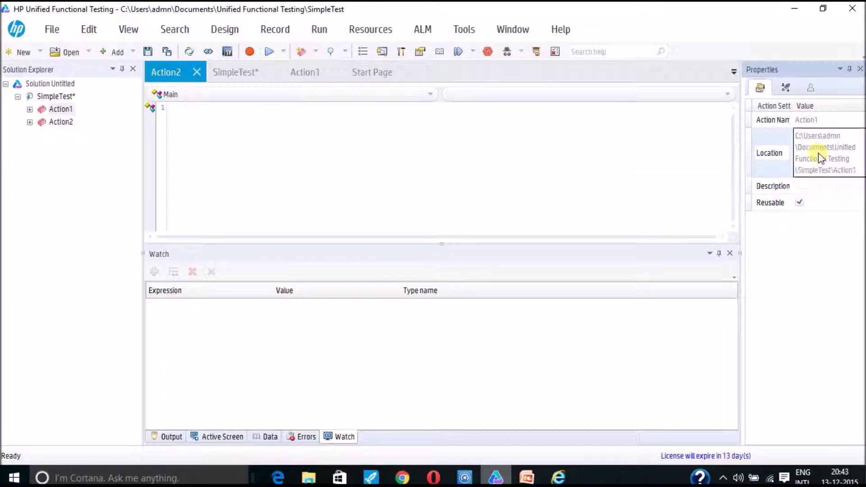
left_click(813, 186)
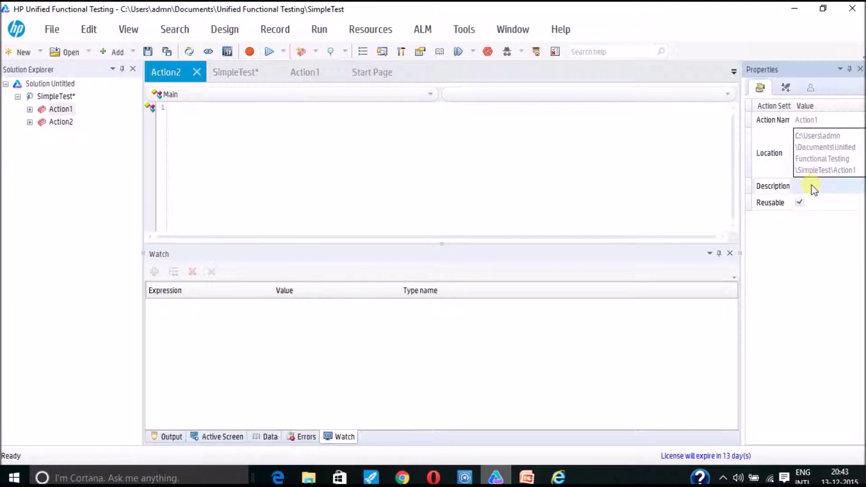
Try to make Action1 non-reusable and examine the options for adding its input and output parameters.
left_click(800, 202)
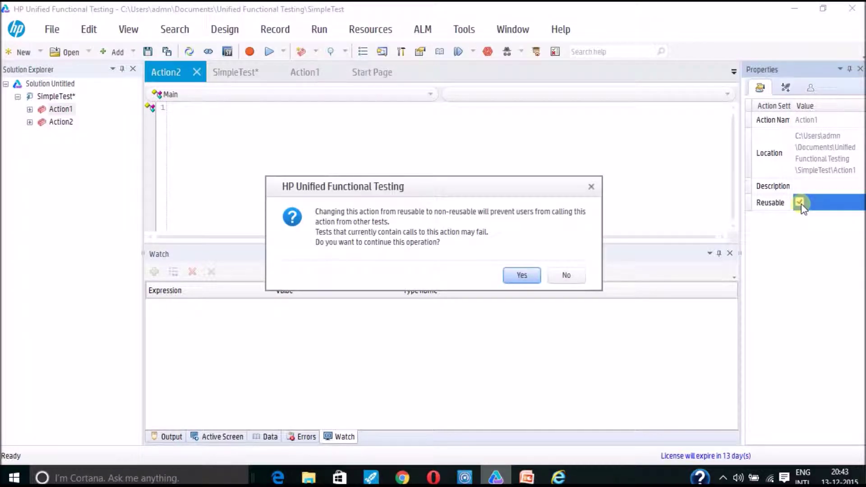
left_click(513, 273)
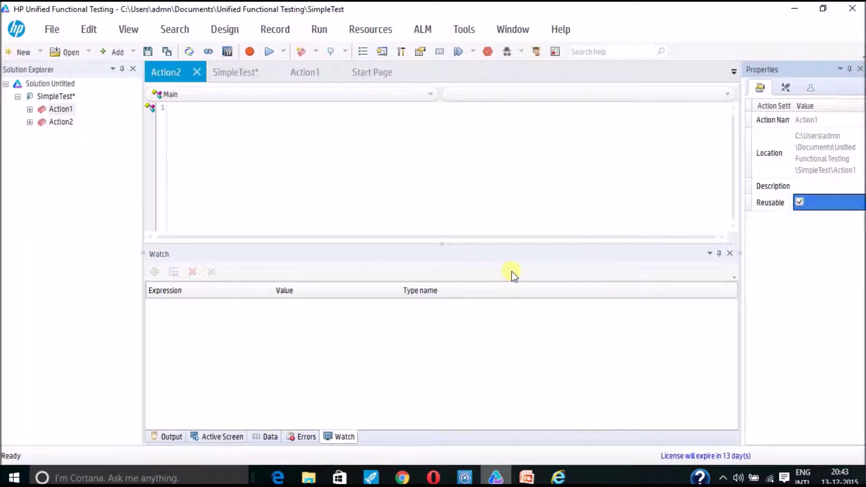
left_click(787, 86)
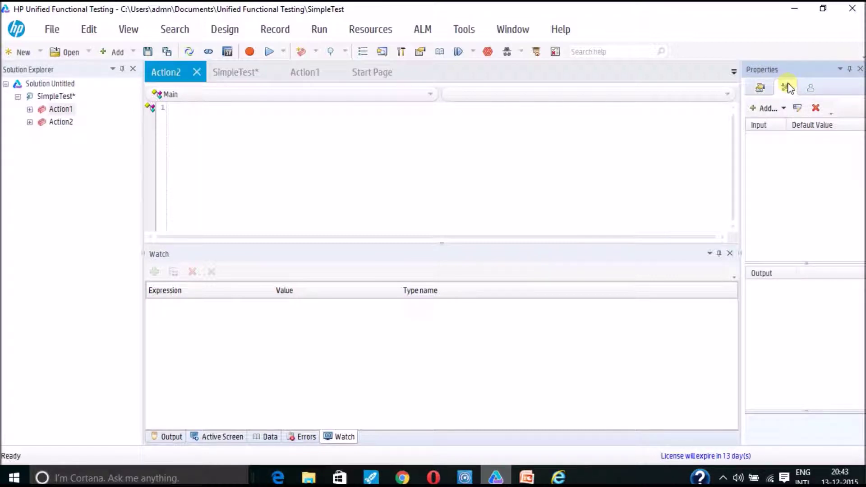
left_click(783, 109)
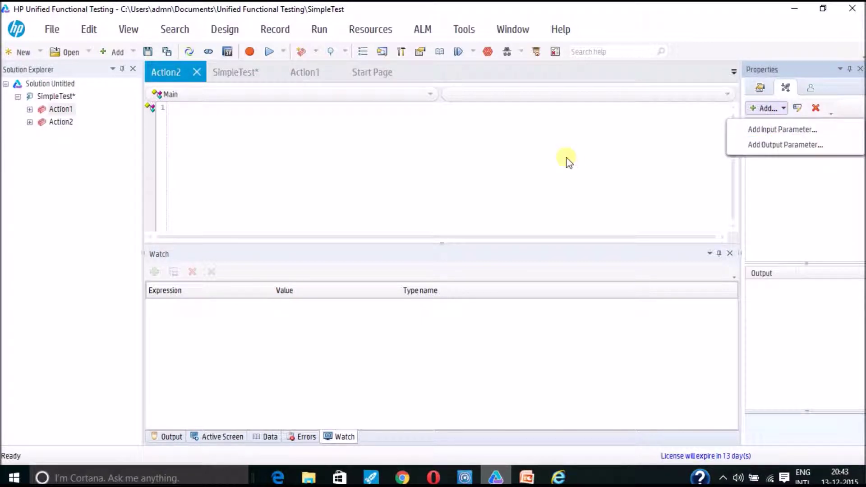
left_click(399, 126)
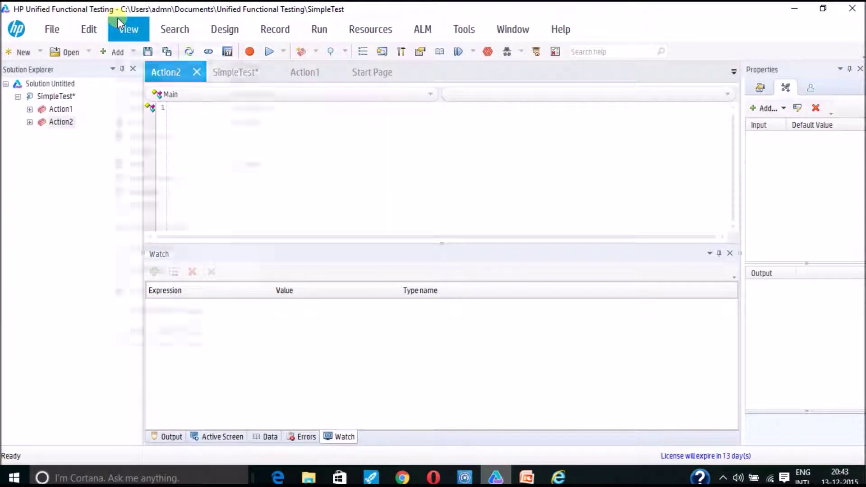
Show the Data and Output views, and bring up the Breakpoints view from the debug views.
left_click(122, 33)
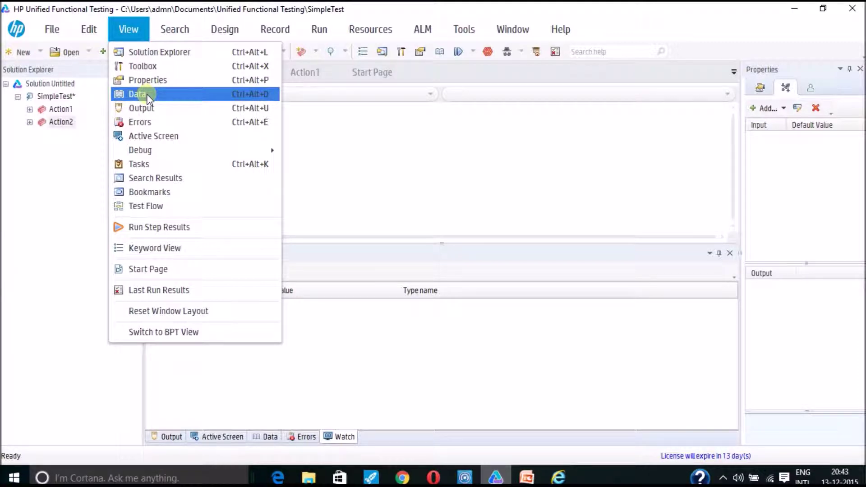
left_click(141, 93)
left_click(135, 25)
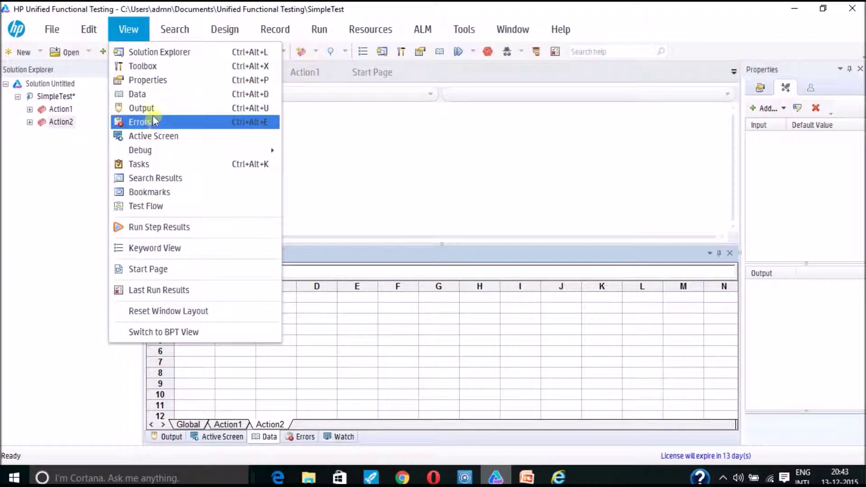
left_click(152, 112)
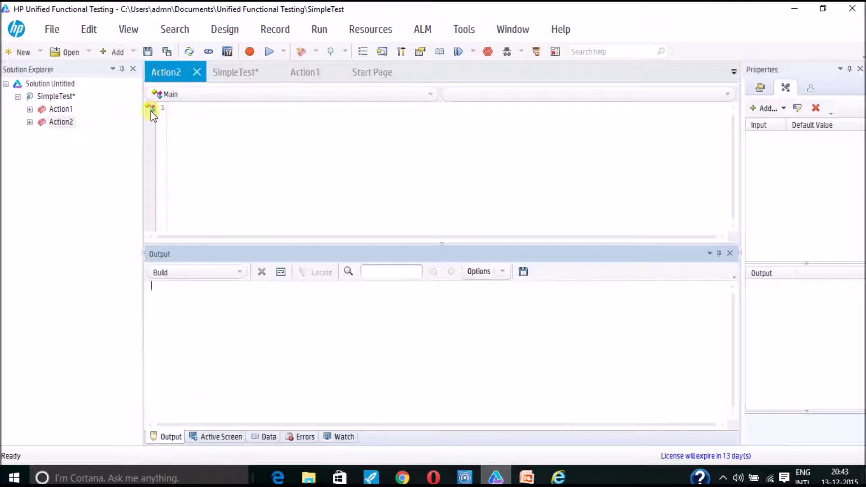
left_click(135, 30)
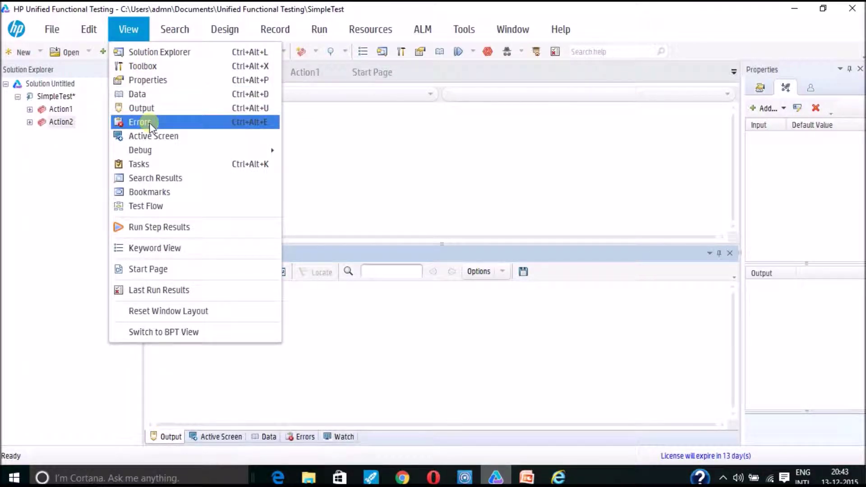
mouse_move(155, 150)
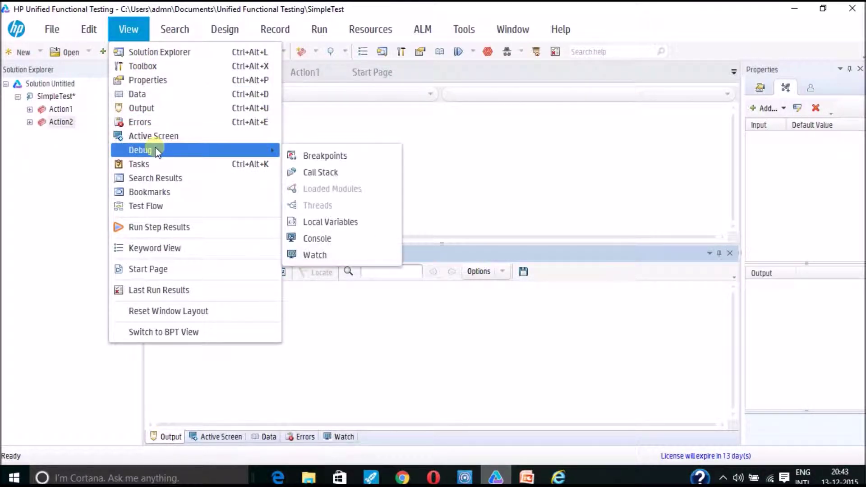
left_click(348, 156)
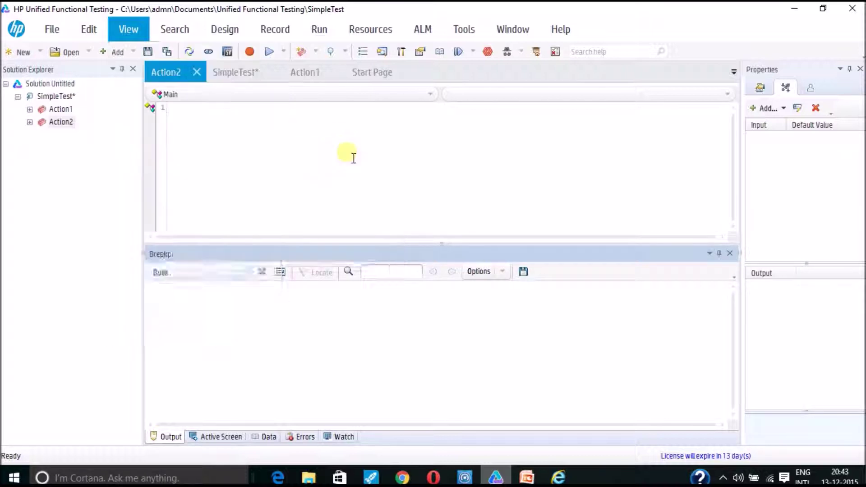
Write a msgbox statement on line 1 of Action2 with a person's first name in quotes as its prompt.
left_click(186, 119)
type("msgbox")
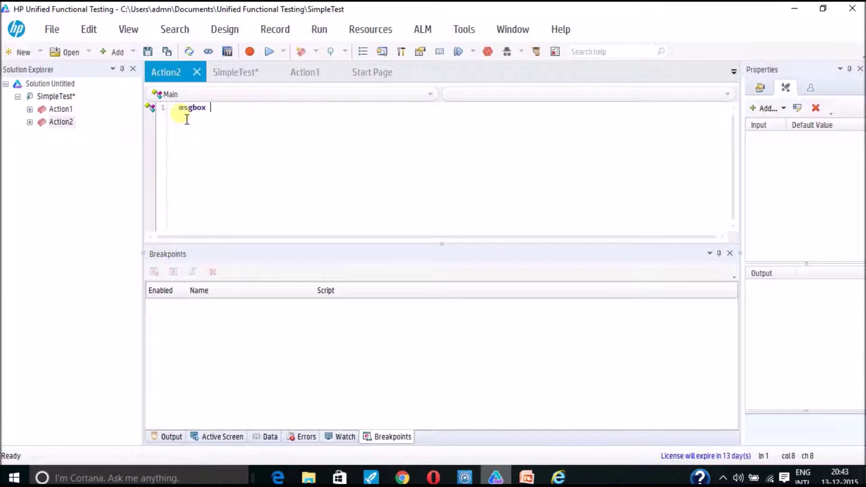
type("\"\"")
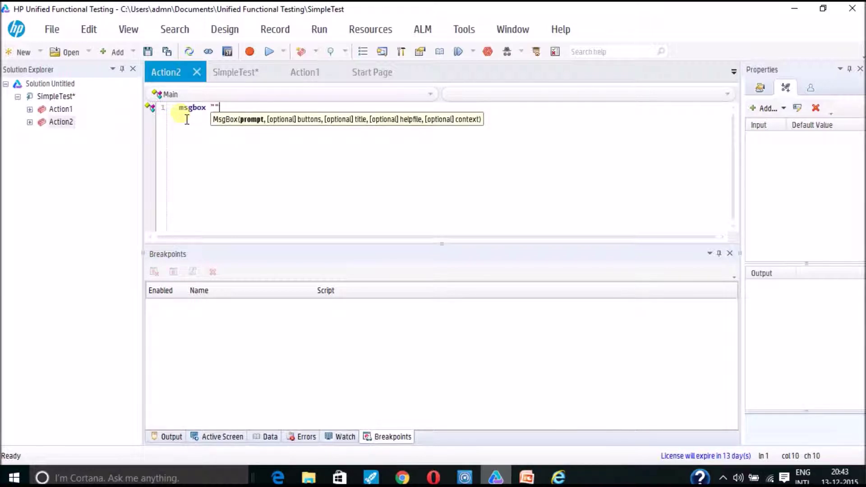
type("tejas")
right_click(152, 113)
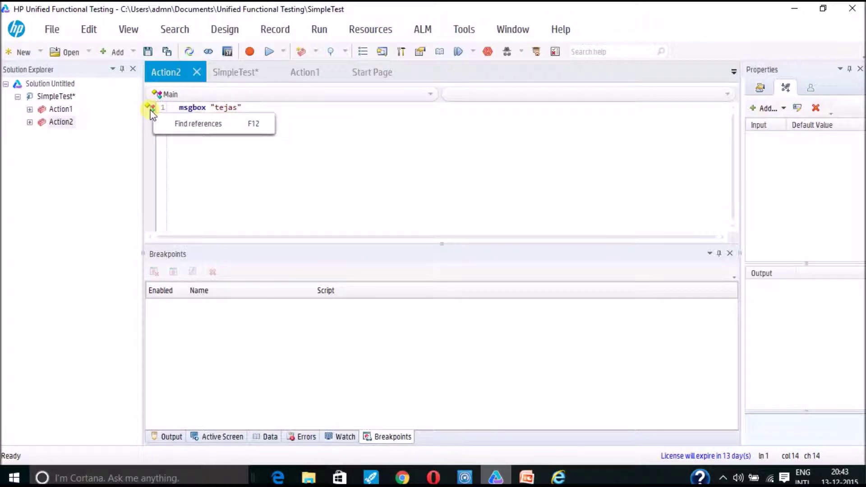
left_click(253, 181)
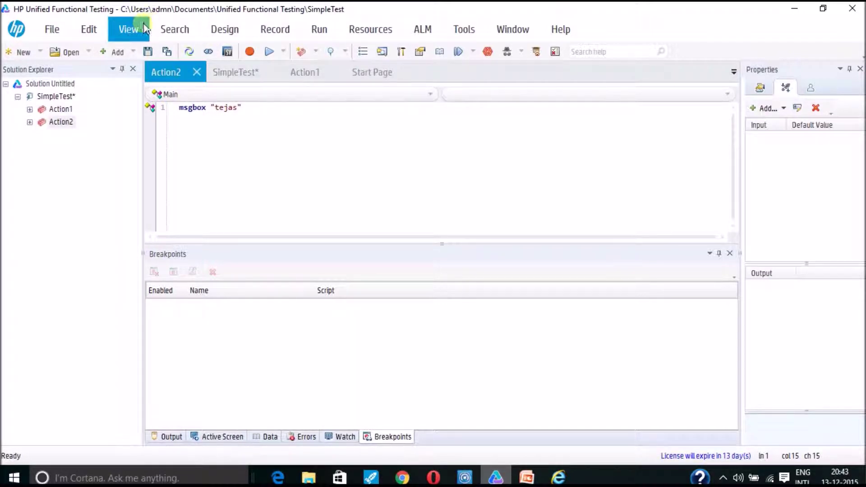
Bring up the Breakpoints view again, review the list of available views and show the Tasks view.
left_click(121, 30)
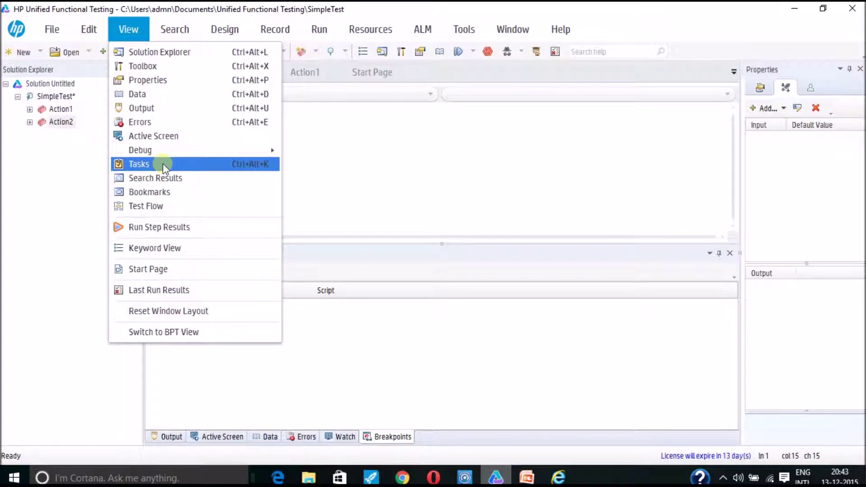
mouse_move(159, 150)
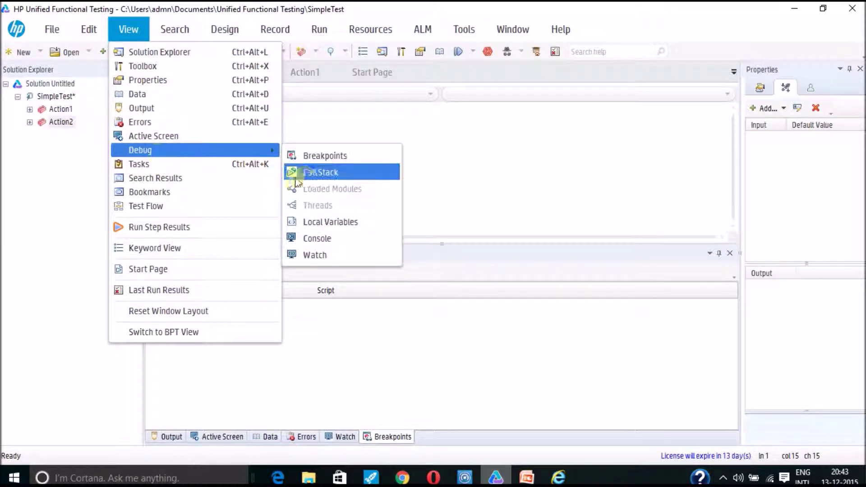
left_click(324, 157)
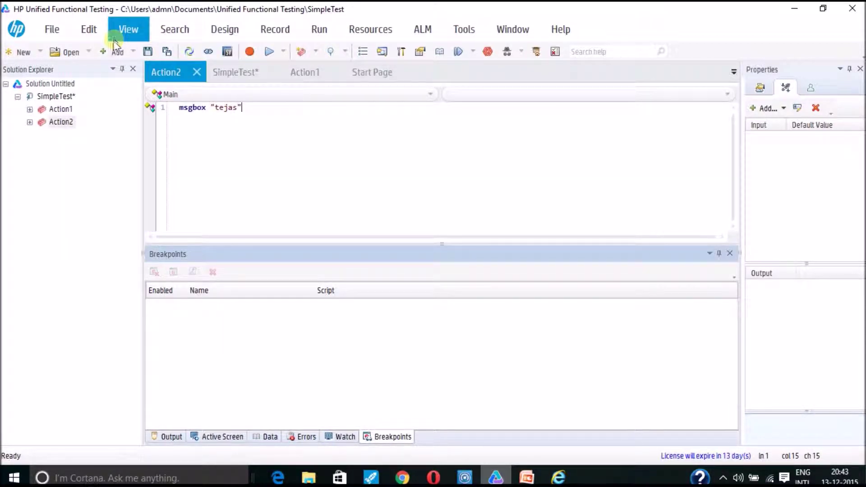
left_click(123, 27)
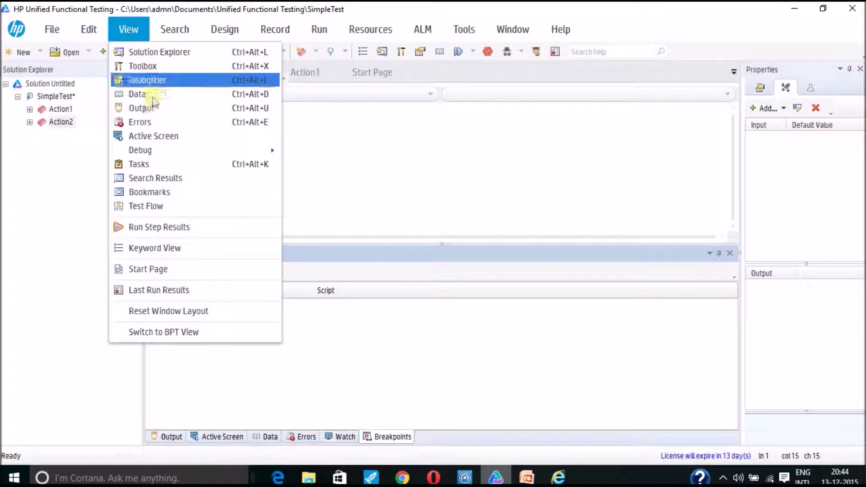
mouse_move(156, 157)
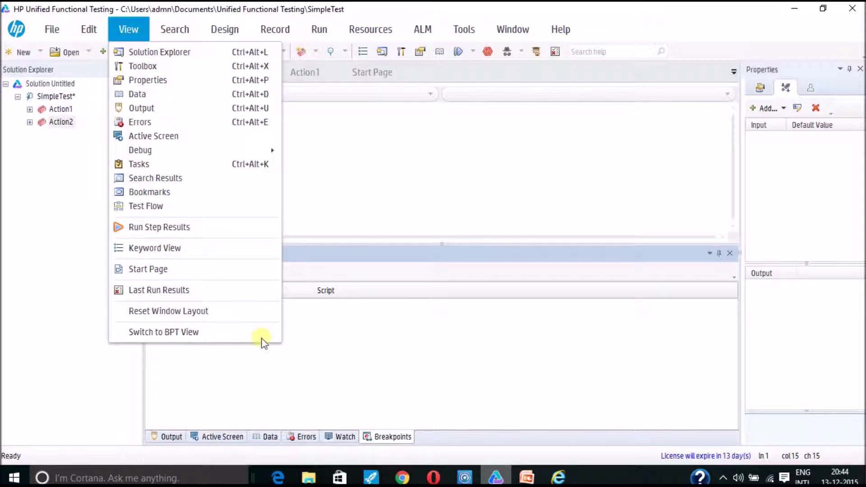
left_click(176, 164)
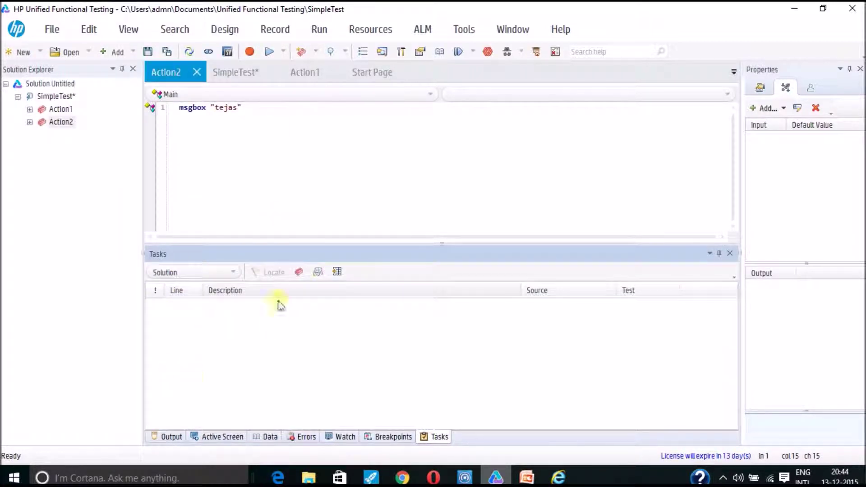
Show the test flow of SimpleTest and select its Action1 and Action2 blocks in turn.
left_click(136, 23)
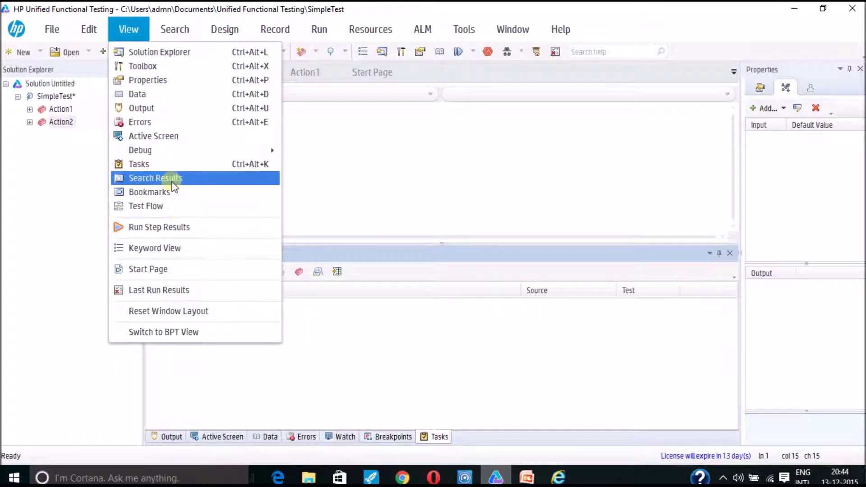
left_click(147, 207)
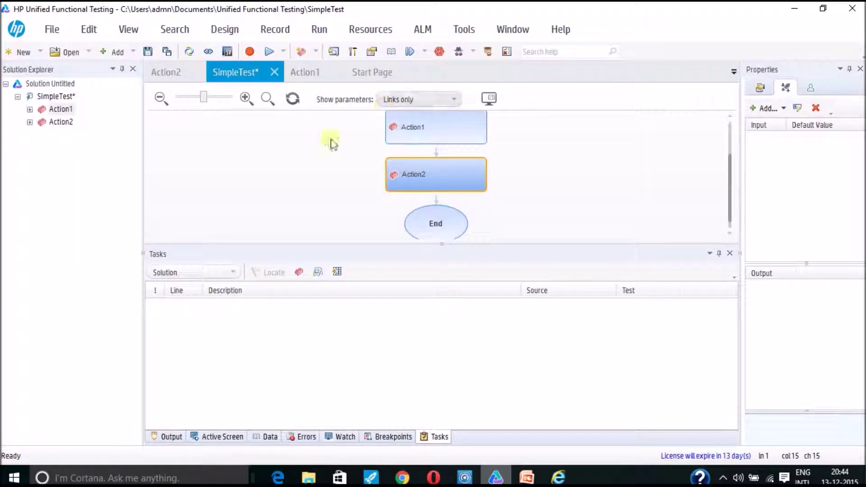
left_click(442, 118)
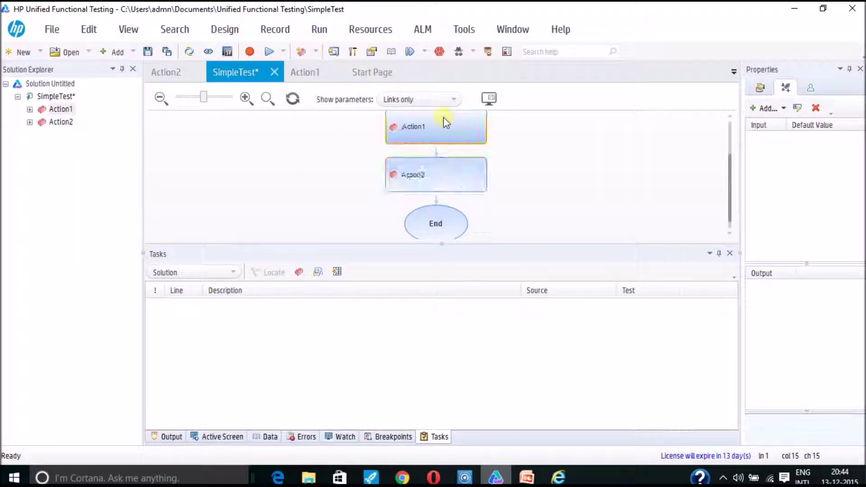
left_click(432, 166)
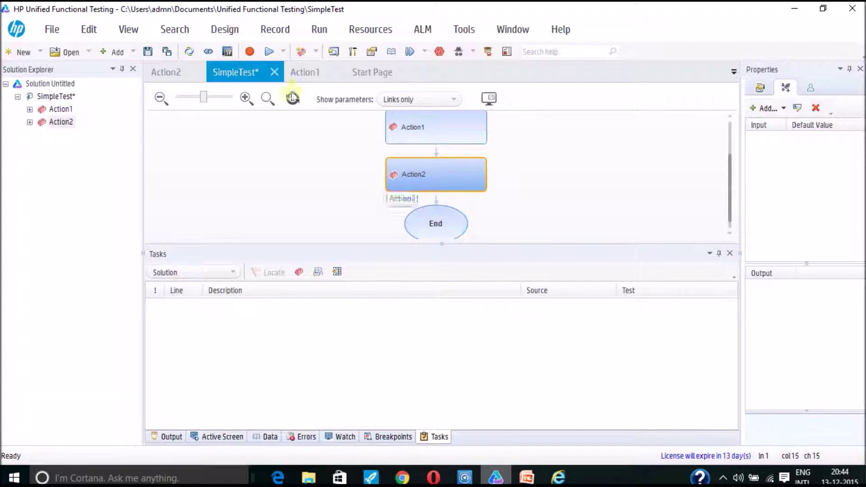
Try to view the last run results of SimpleTest and dismiss the resulting message.
left_click(135, 33)
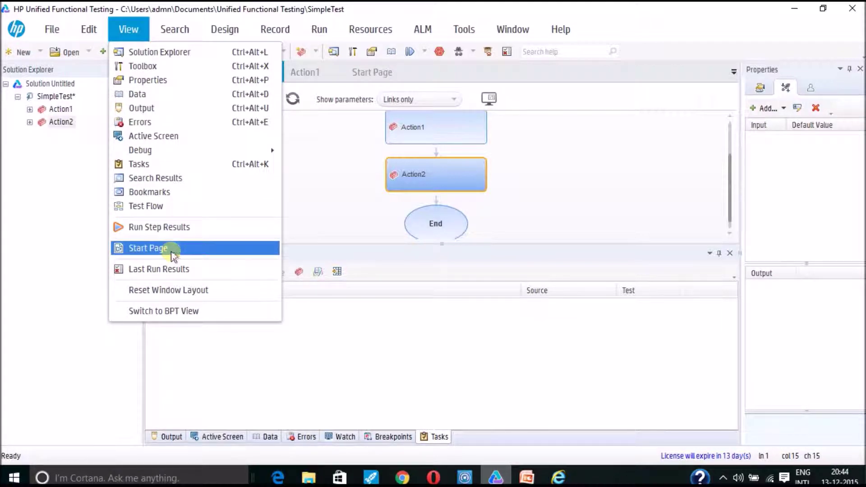
left_click(172, 268)
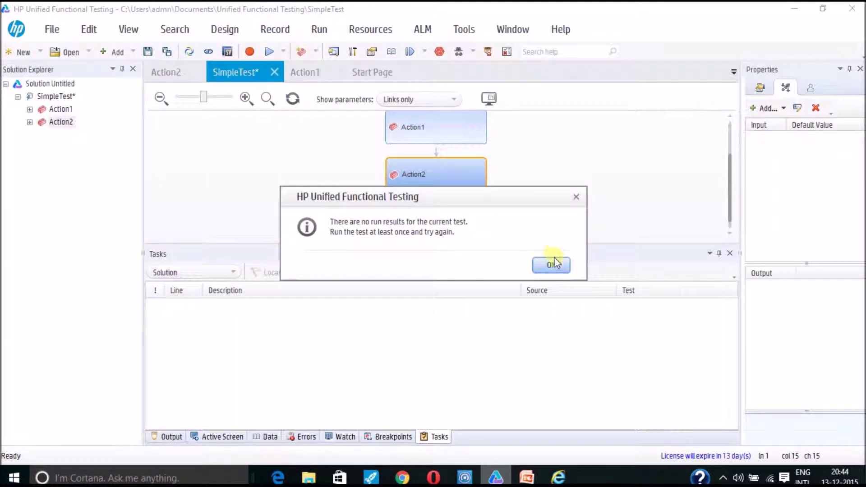
left_click(552, 264)
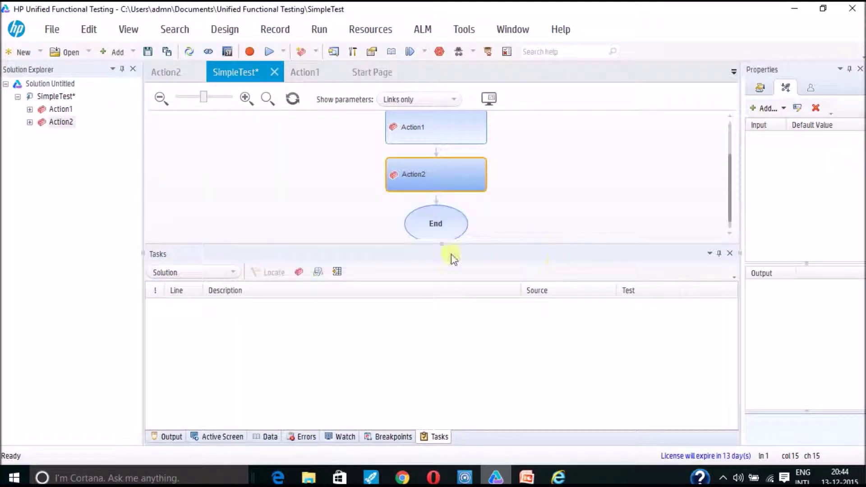
Examine the search commands available while the SimpleTest flow is displayed.
left_click(131, 29)
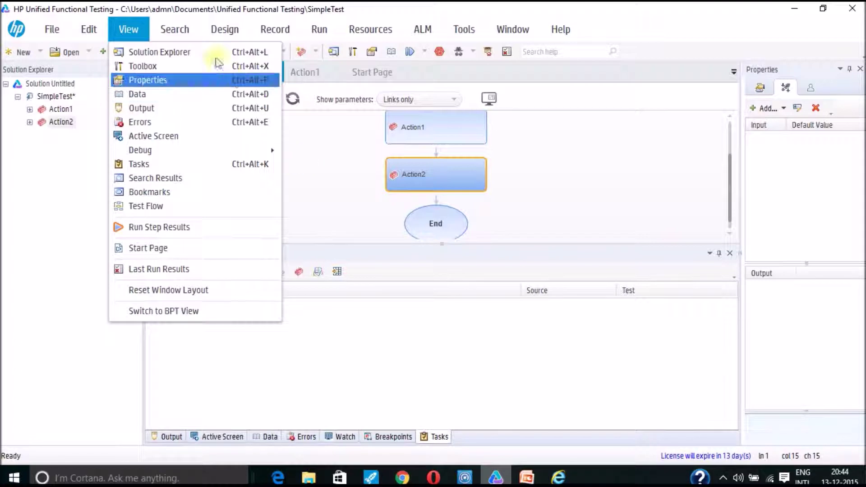
left_click(177, 29)
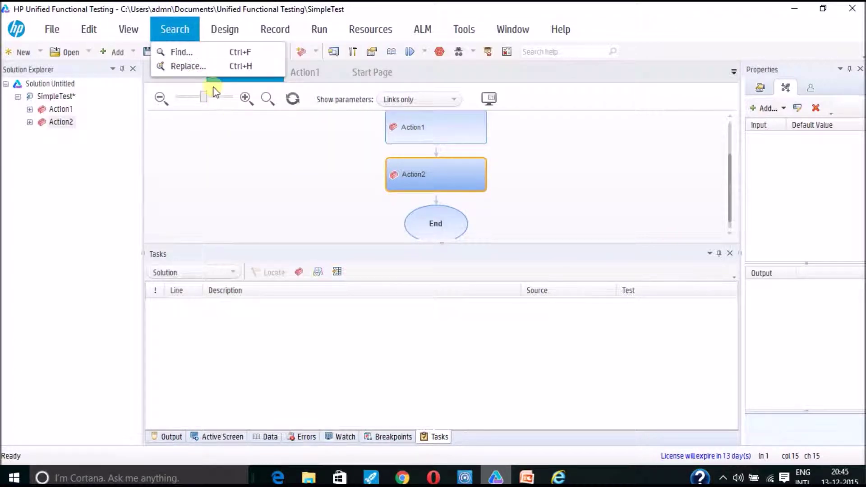
left_click(266, 152)
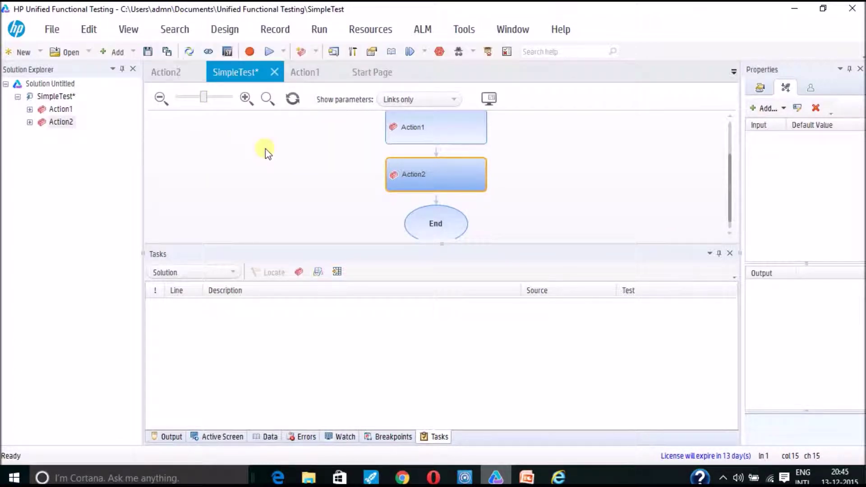
Show the Action1 script, the SimpleTest flow and the Action2 script in turn.
left_click(317, 75)
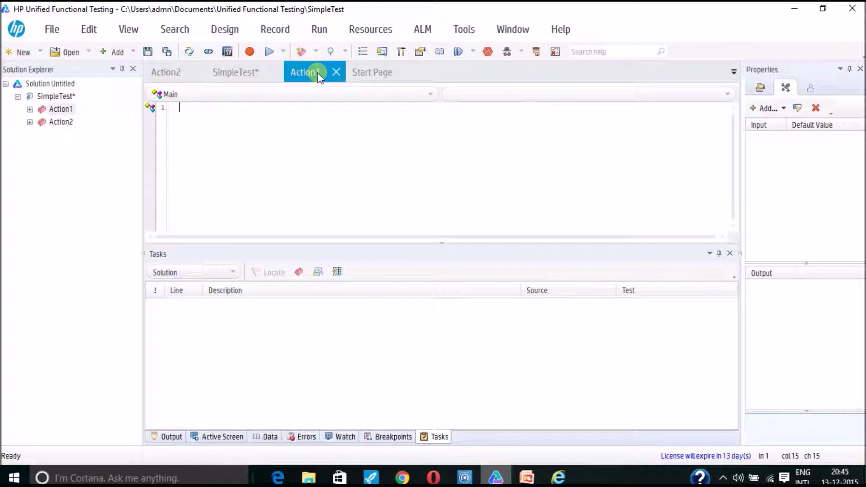
left_click(245, 75)
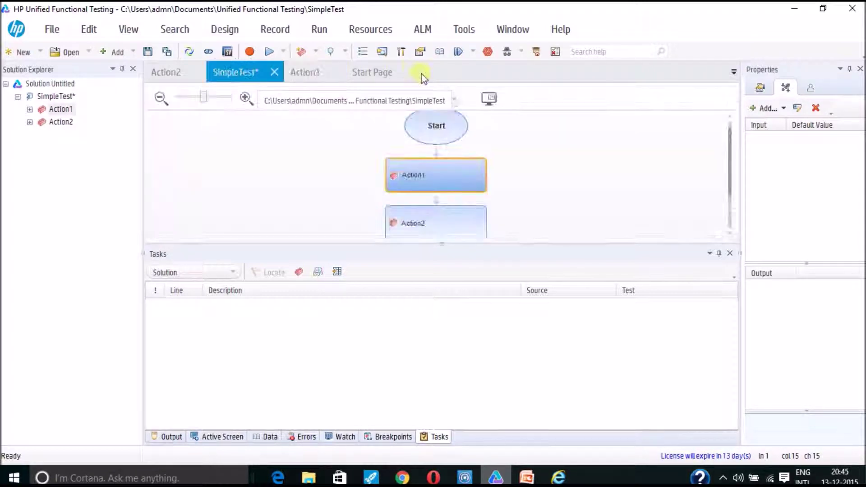
left_click(155, 77)
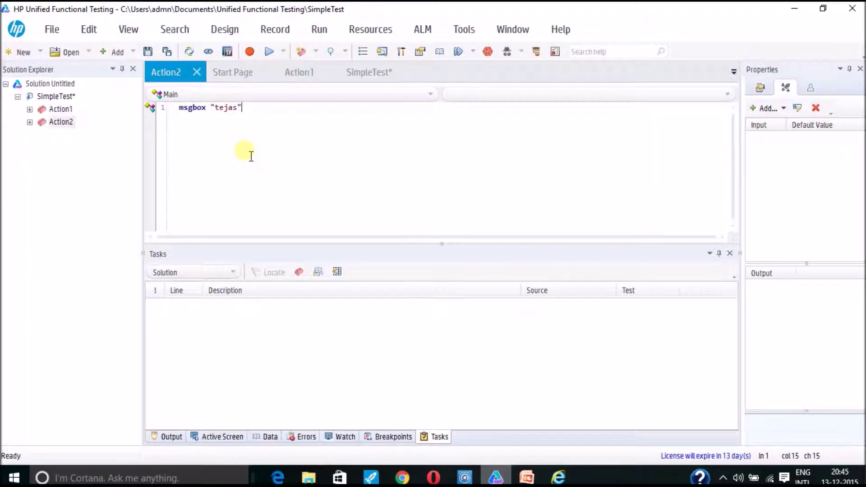
View the Find options and the Replace options for the Action2 script, closing each dialog without searching.
key("ctrl+f")
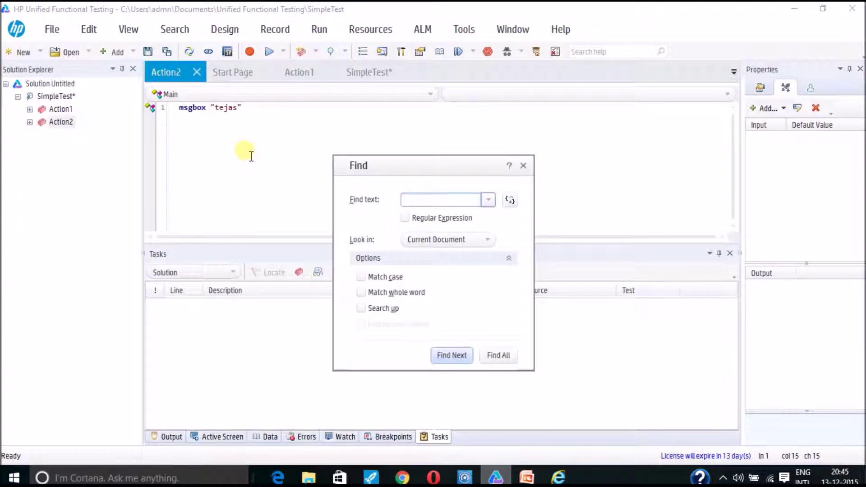
key("Escape")
key("ctrl+h")
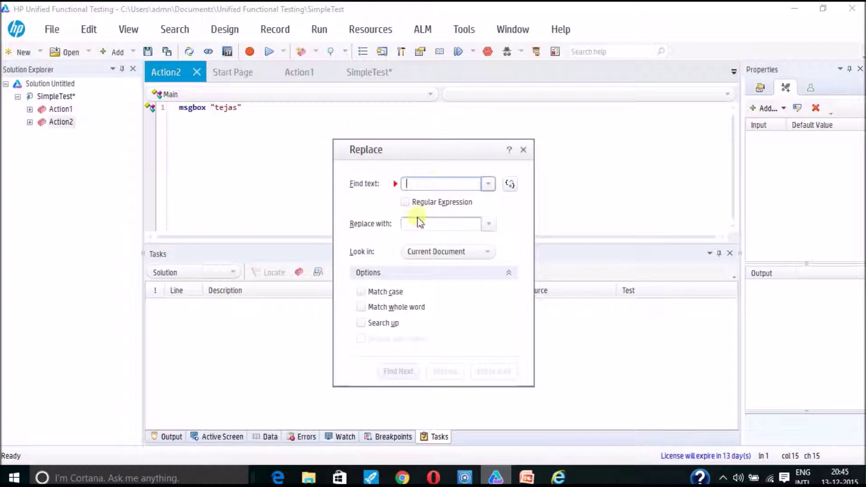
left_click(420, 230)
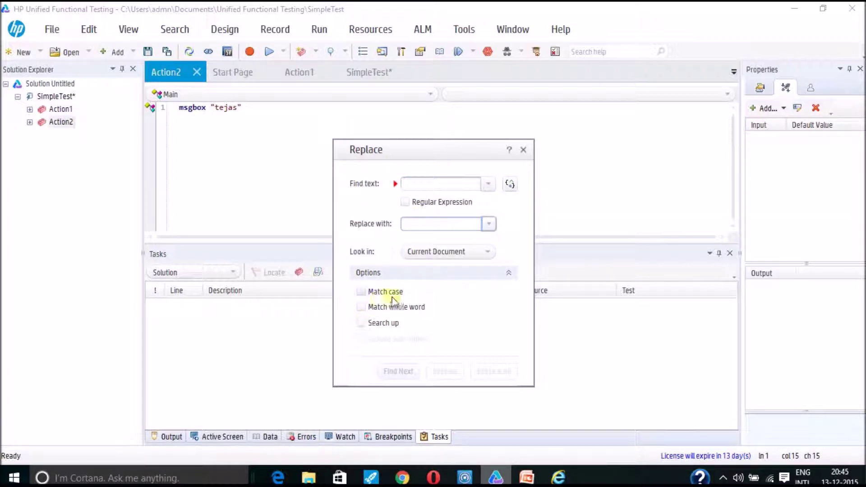
key("Escape")
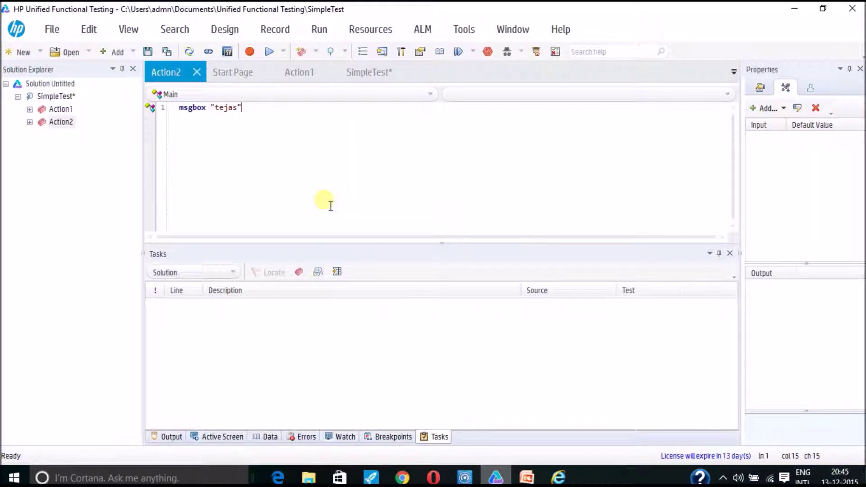
Review the design commands and the Action2 script's own commands for calling new, copied and existing actions.
left_click(219, 28)
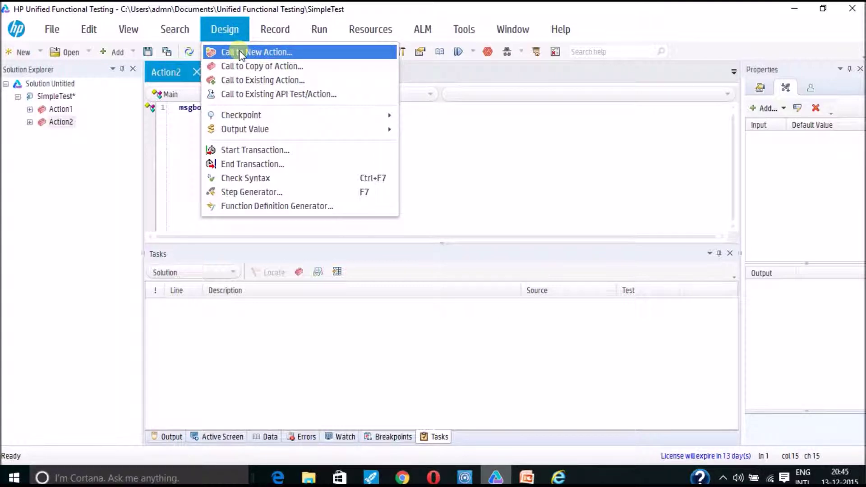
left_click(458, 163)
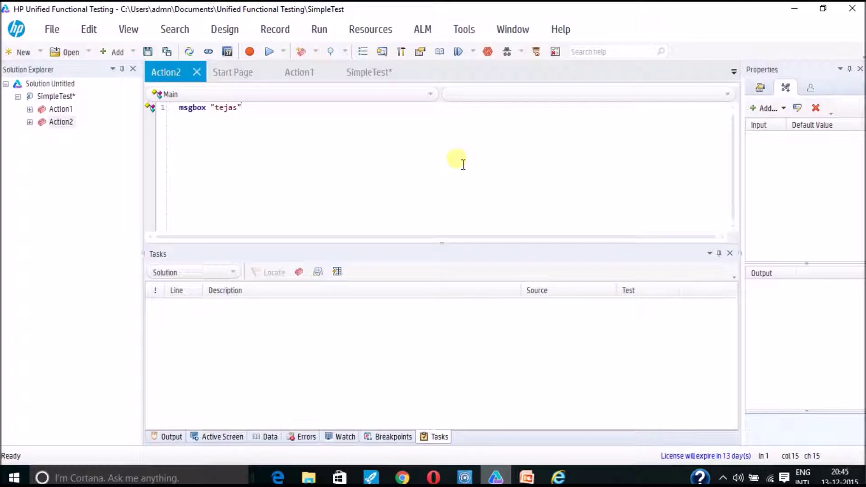
right_click(460, 162)
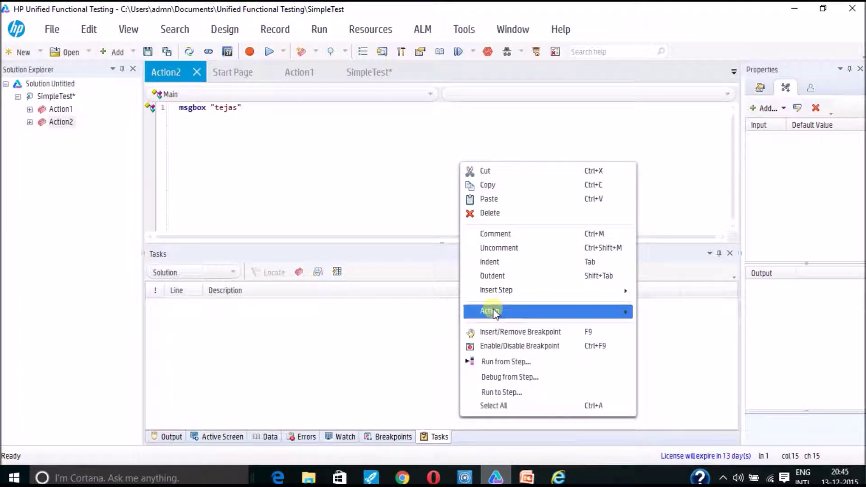
mouse_move(494, 309)
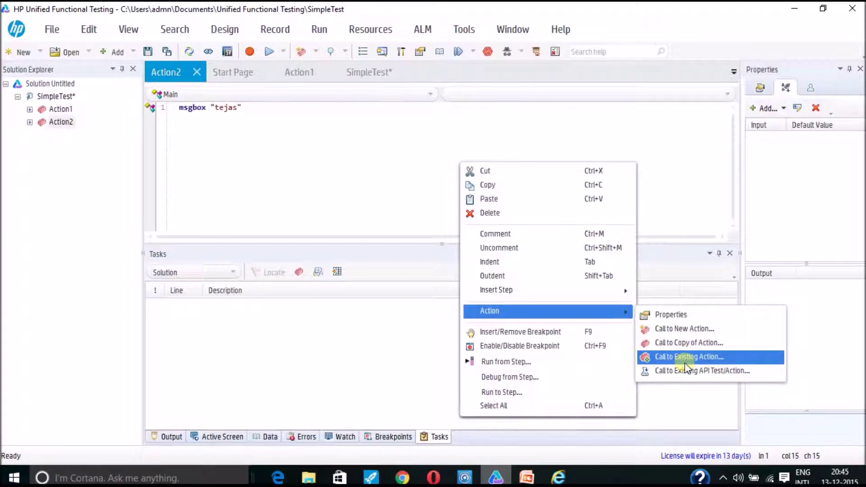
left_click(315, 172)
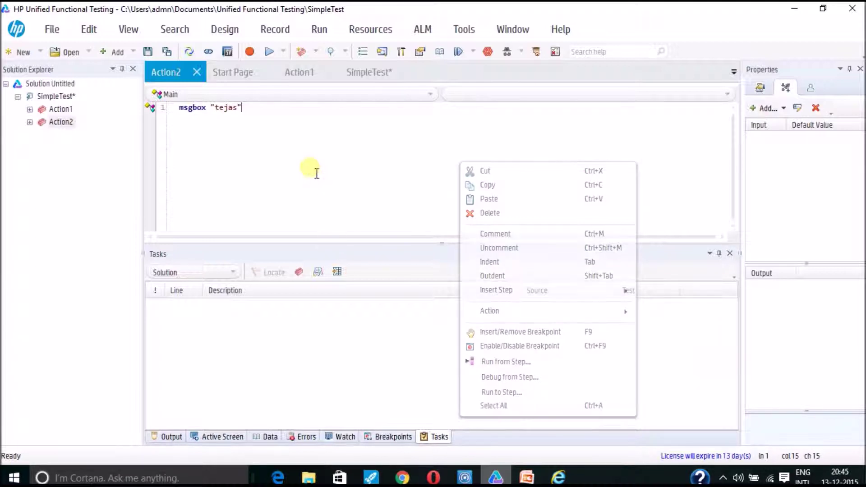
Review the checkpoint and output value commands, and insert a public function named test into Action2 with the Function Definition Generator.
left_click(237, 32)
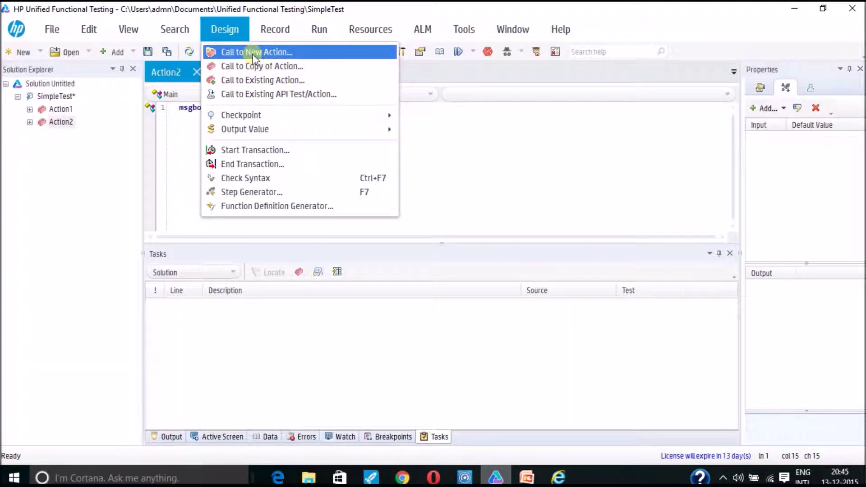
mouse_move(245, 121)
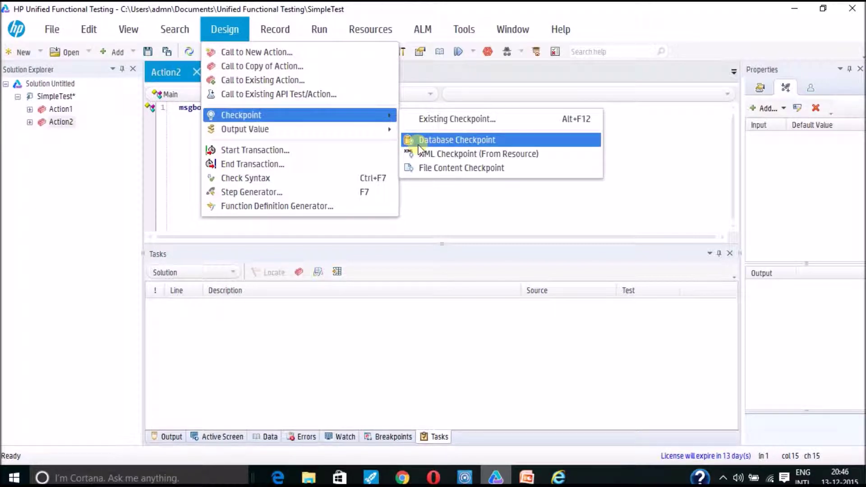
mouse_move(311, 126)
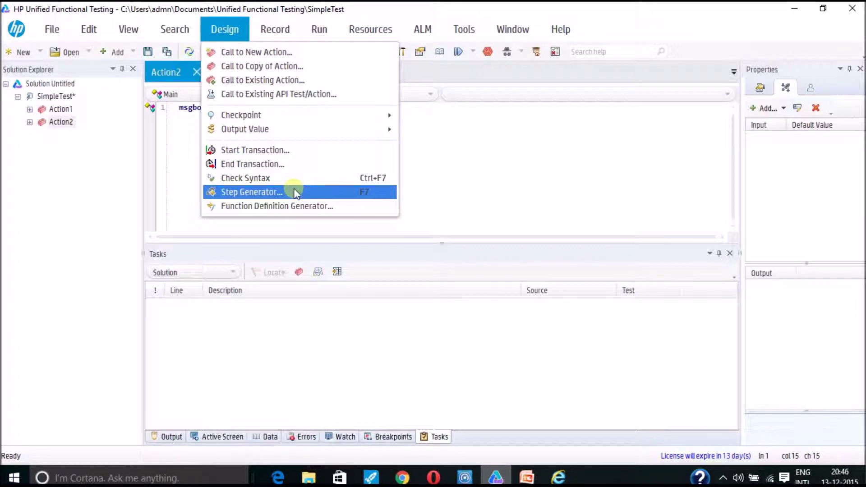
left_click(298, 206)
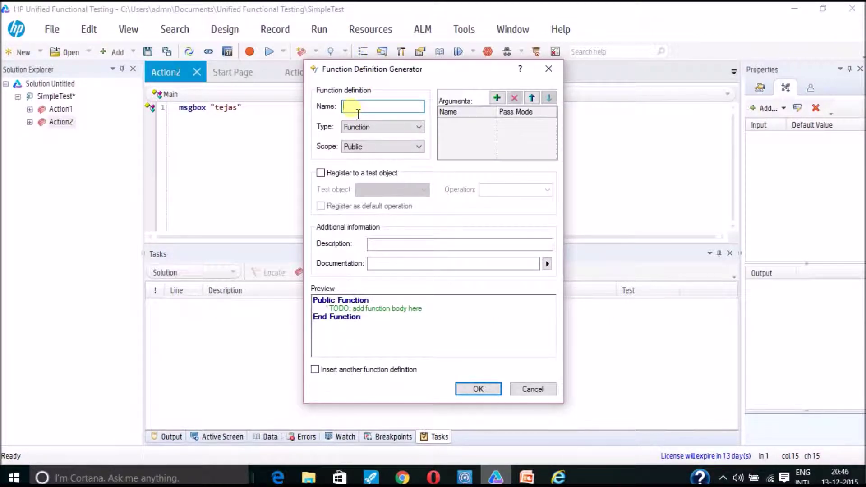
type("test")
key("Return")
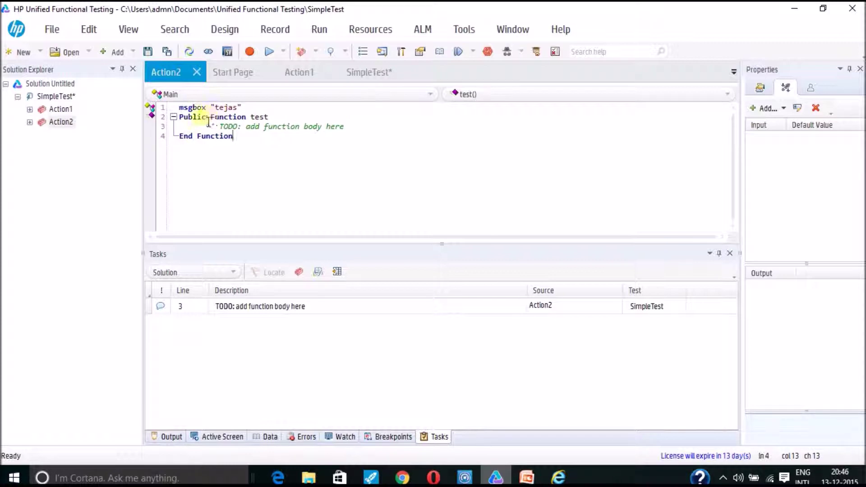
Open the Record and Run Settings and review the options for the Oracle, Java, Flex, SAP and Windows application types.
left_click(272, 27)
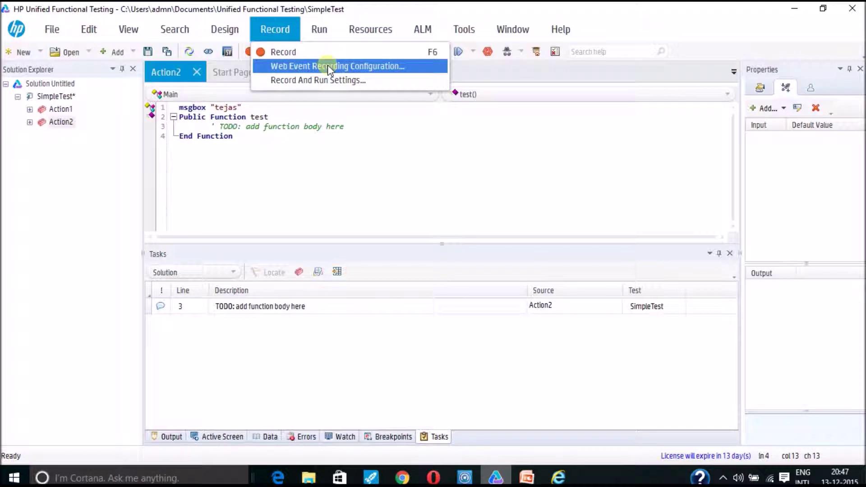
left_click(330, 82)
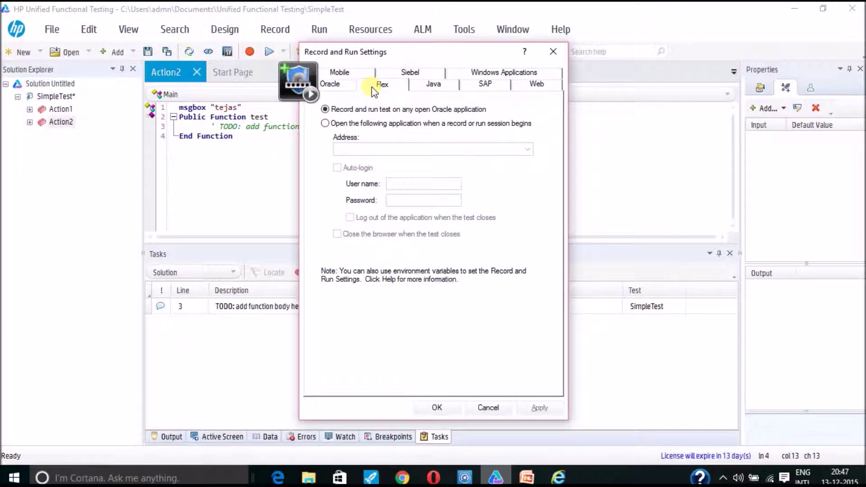
left_click(404, 88)
left_click(427, 84)
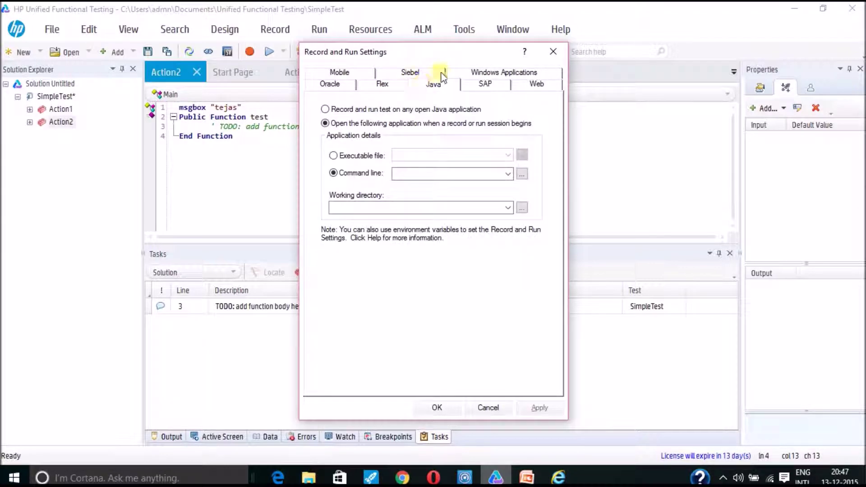
left_click(356, 73)
left_click(399, 73)
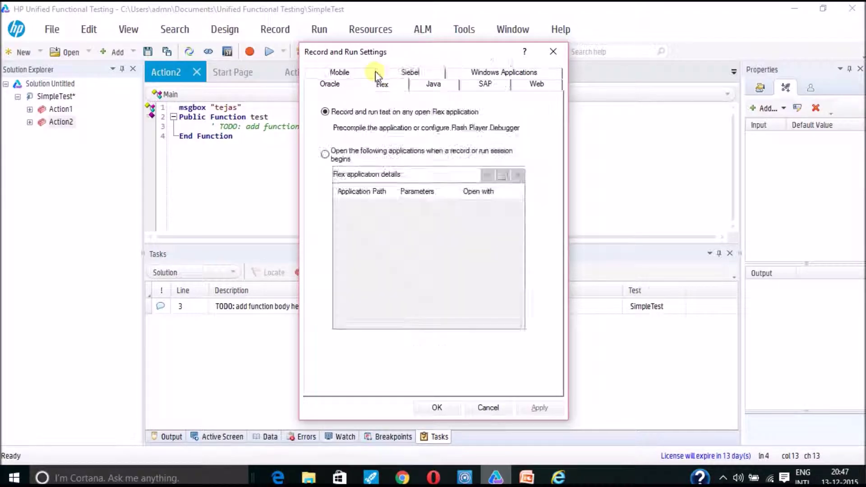
left_click(403, 74)
left_click(480, 71)
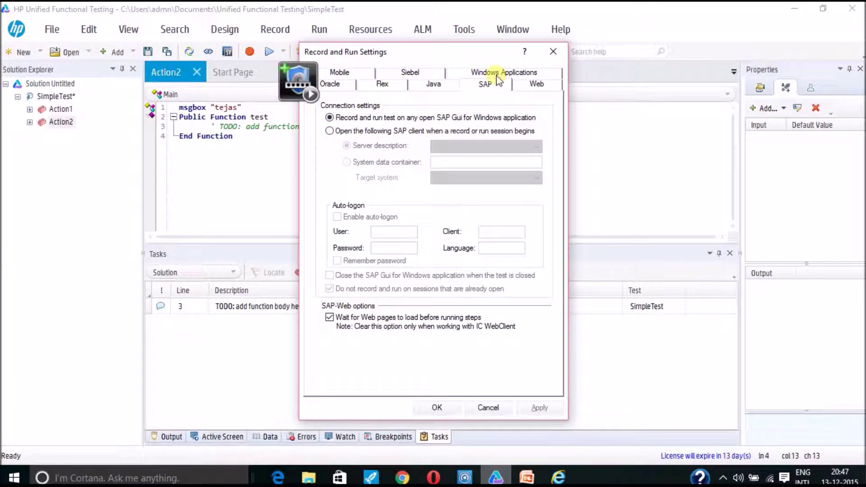
left_click(541, 75)
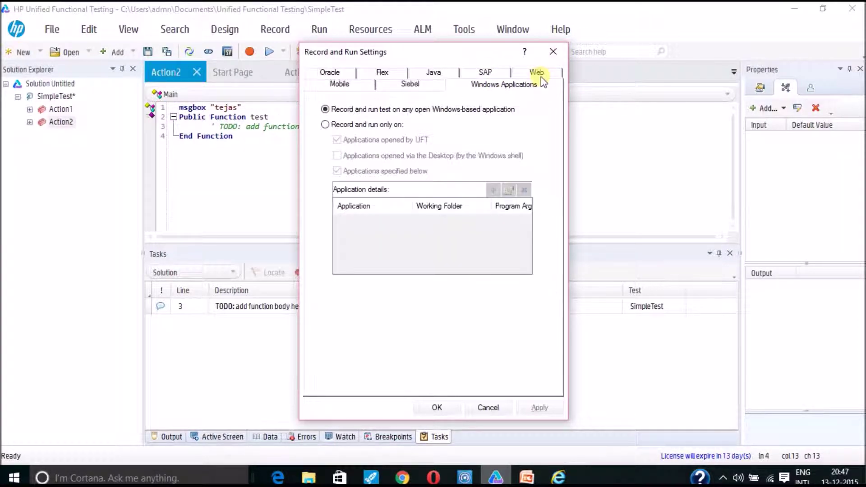
Try the option to record and run only on specified Windows applications, start adding an application, and discard the settings.
left_click(404, 113)
left_click(378, 130)
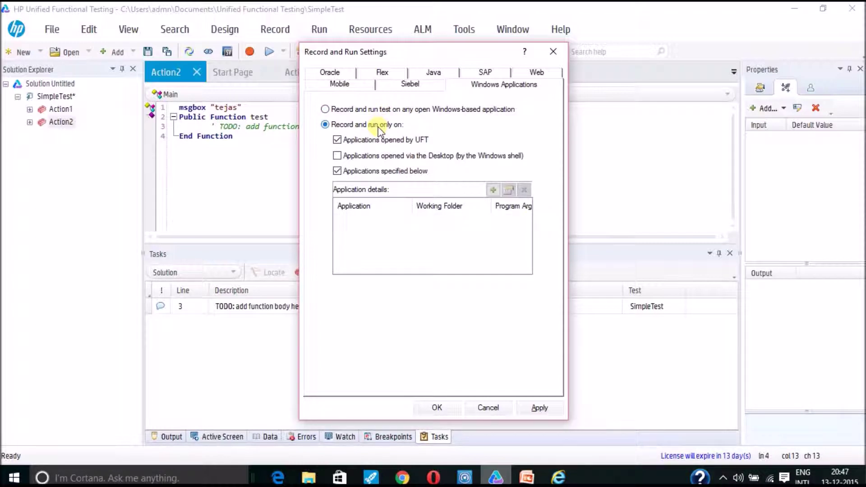
left_click(499, 191)
key("Escape")
key("Escape")
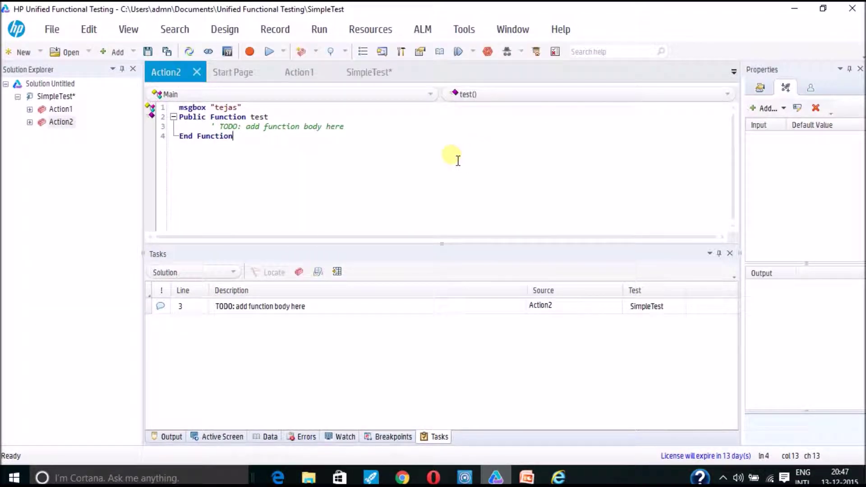
Review the recording commands and the run commands, including the list of recent reports.
left_click(276, 30)
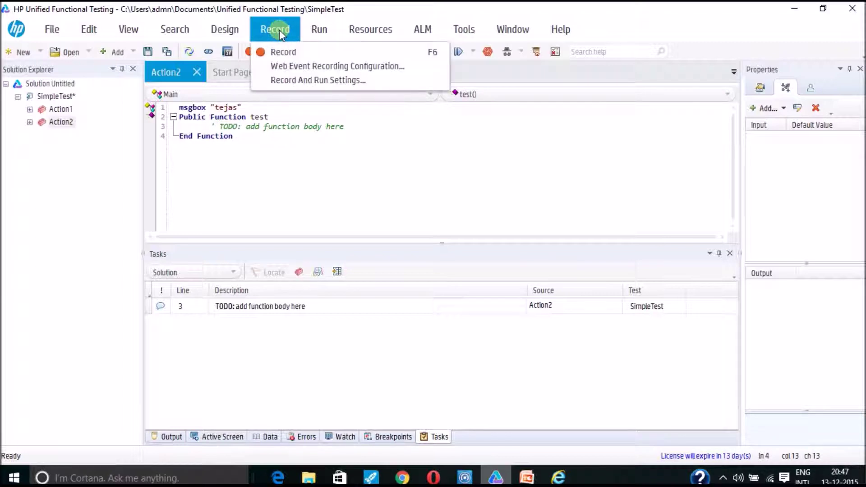
left_click(318, 32)
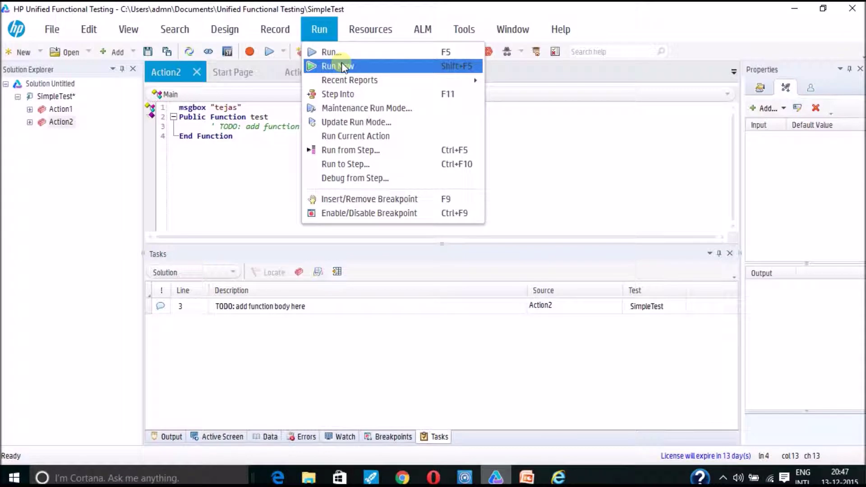
mouse_move(342, 75)
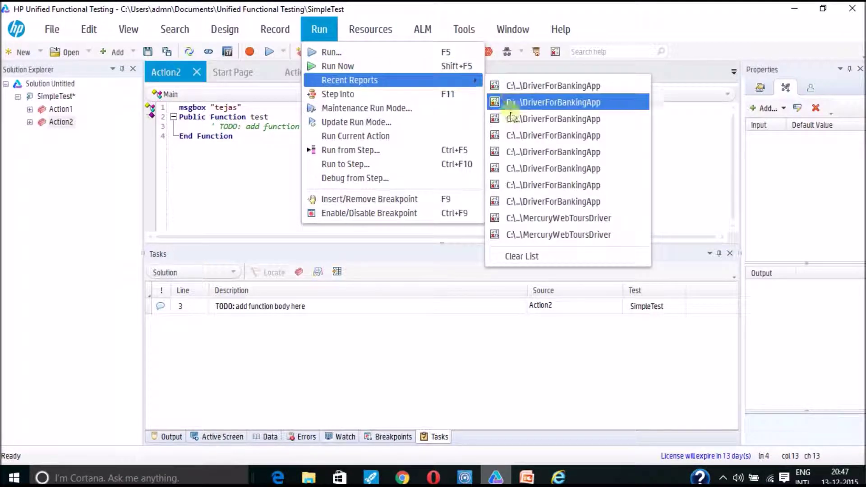